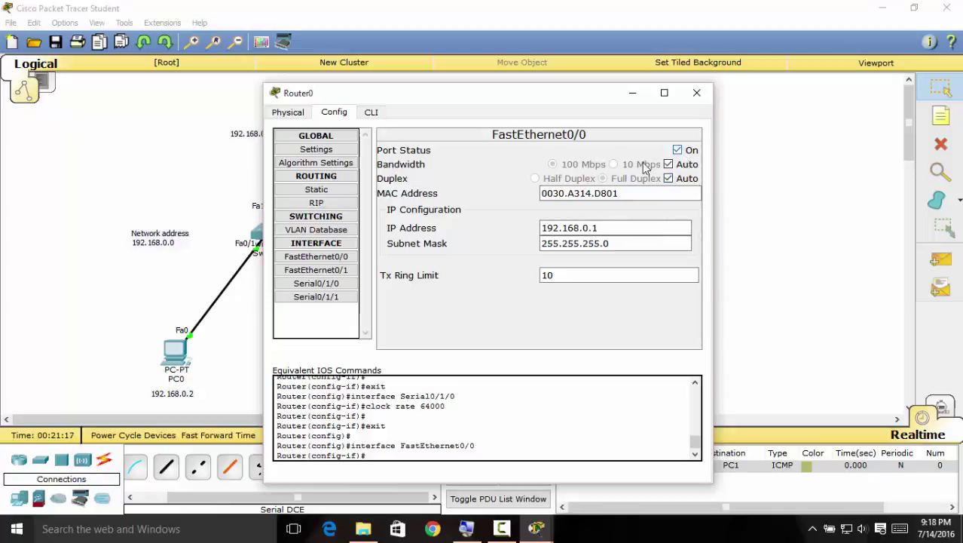
Review Router0's Serial0/1/0 and FastEthernet0/0 interface settings, and close its configuration window.
click(316, 284)
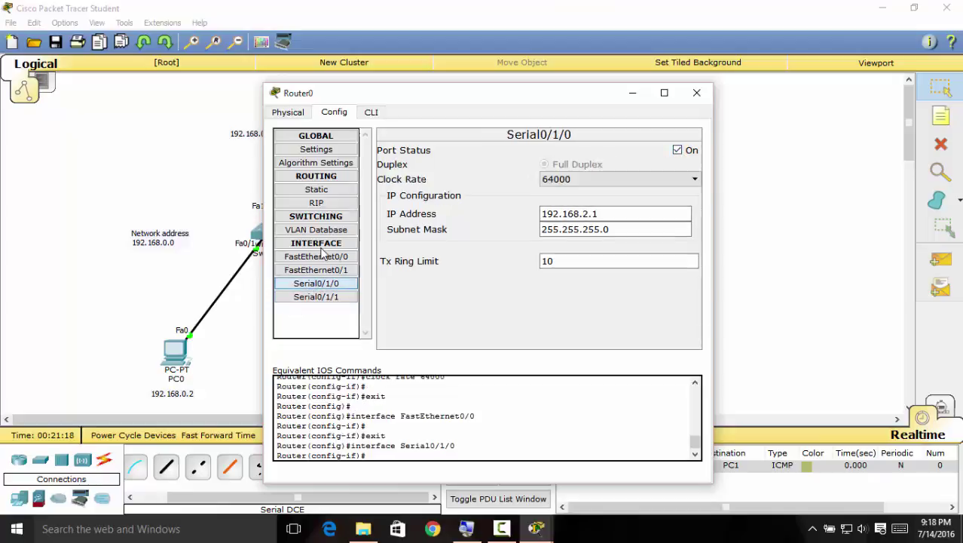
click(316, 256)
click(696, 92)
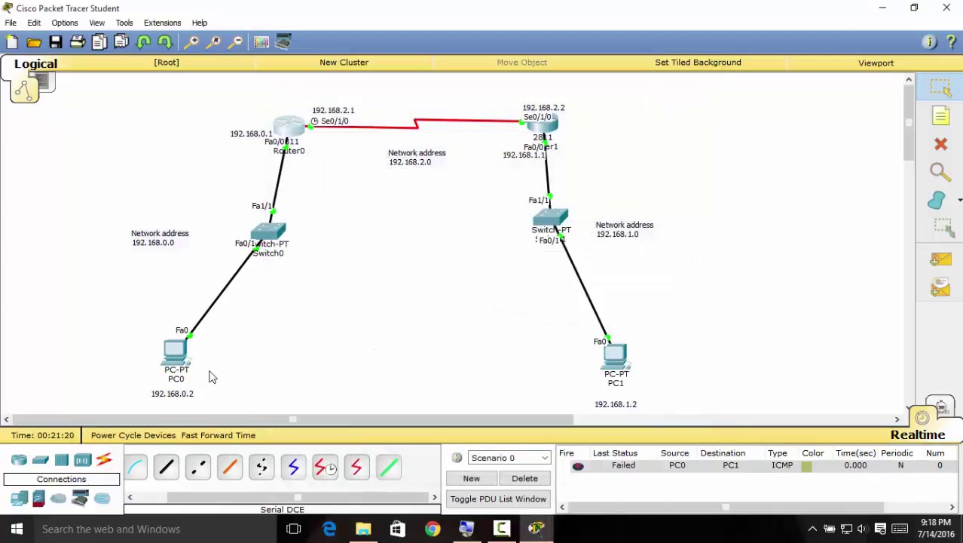
Check PC0's static IP address, subnet mask and default gateway, and close its window.
click(175, 352)
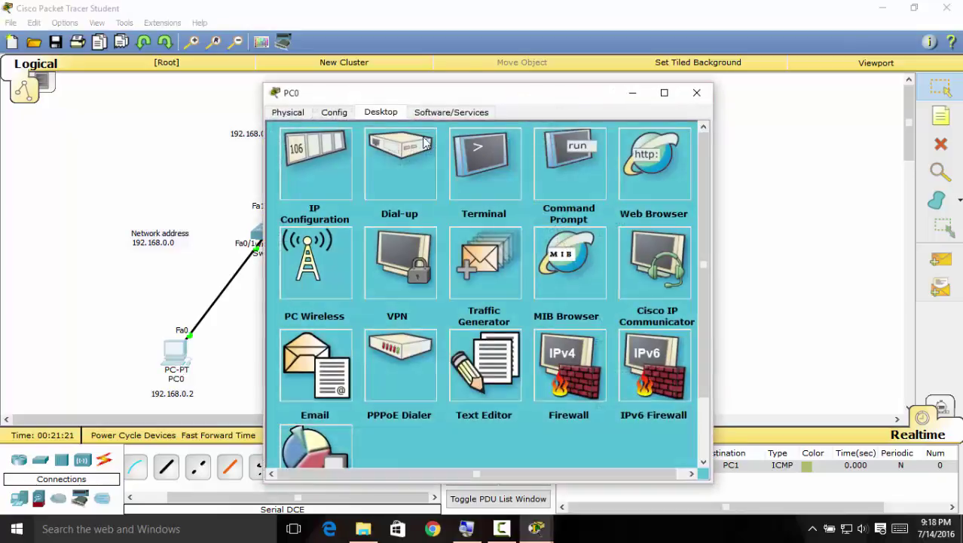
click(310, 194)
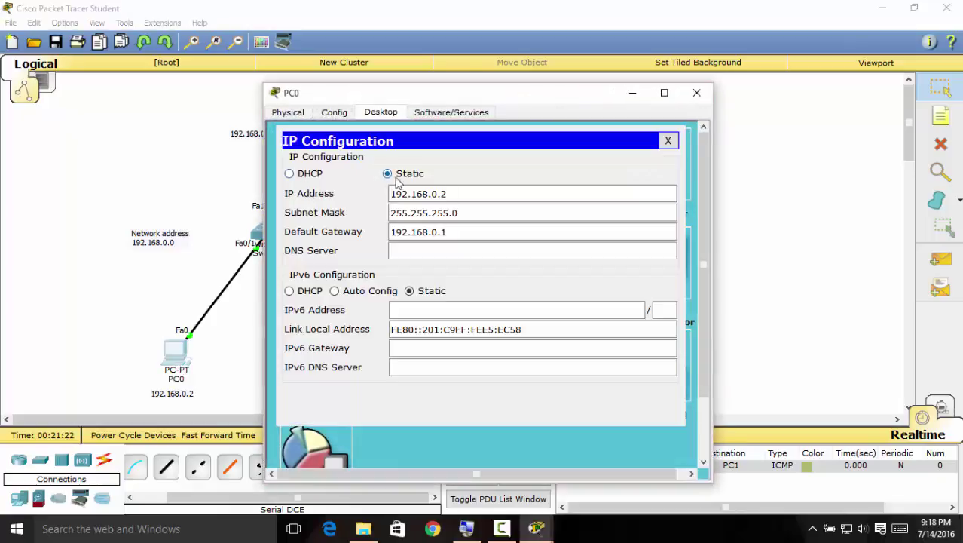
click(697, 91)
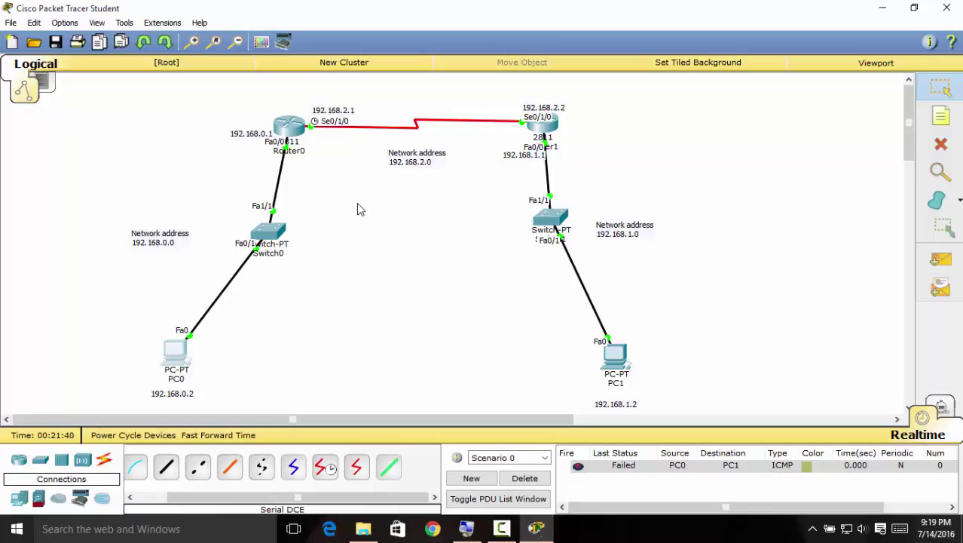
click(290, 127)
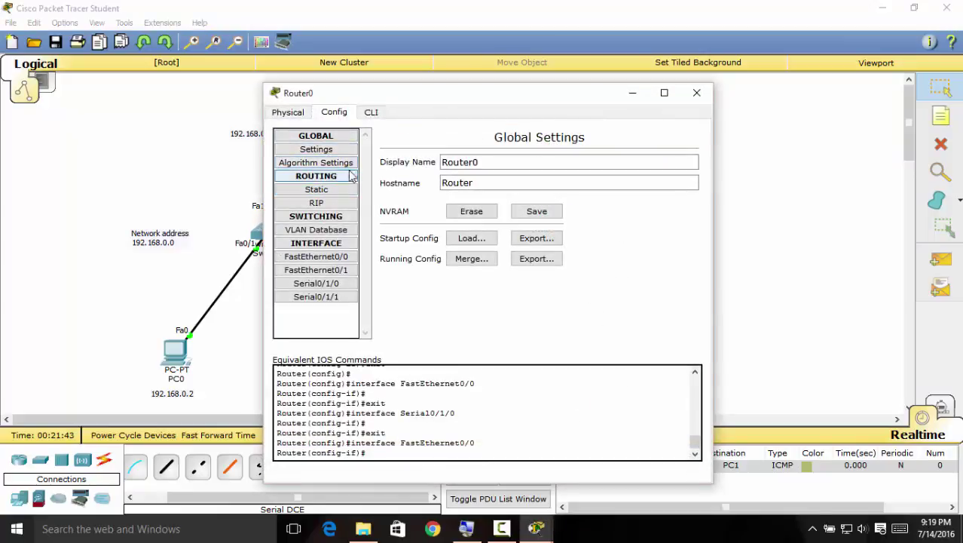
click(698, 93)
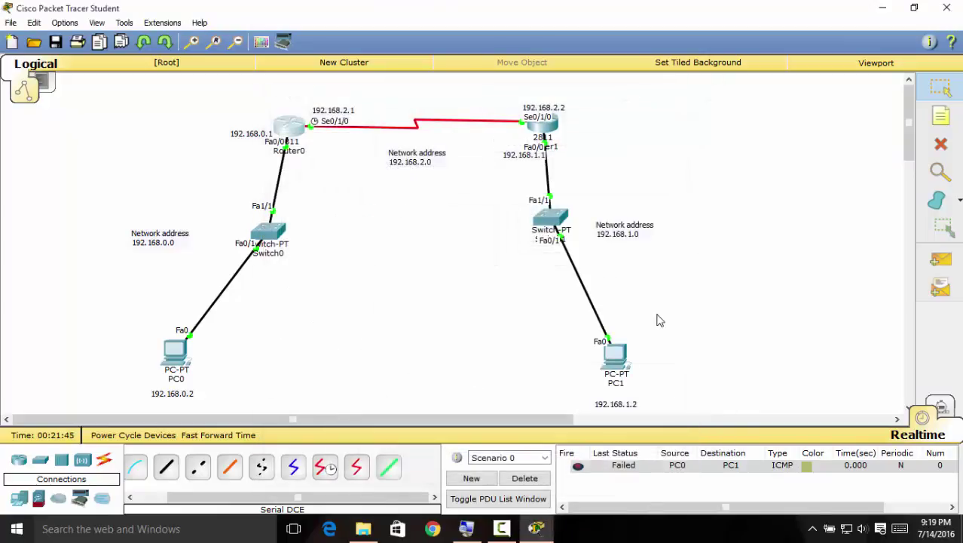
Delete the existing PDU test scenario and send a simple PDU from Router0 to PC1.
click(540, 479)
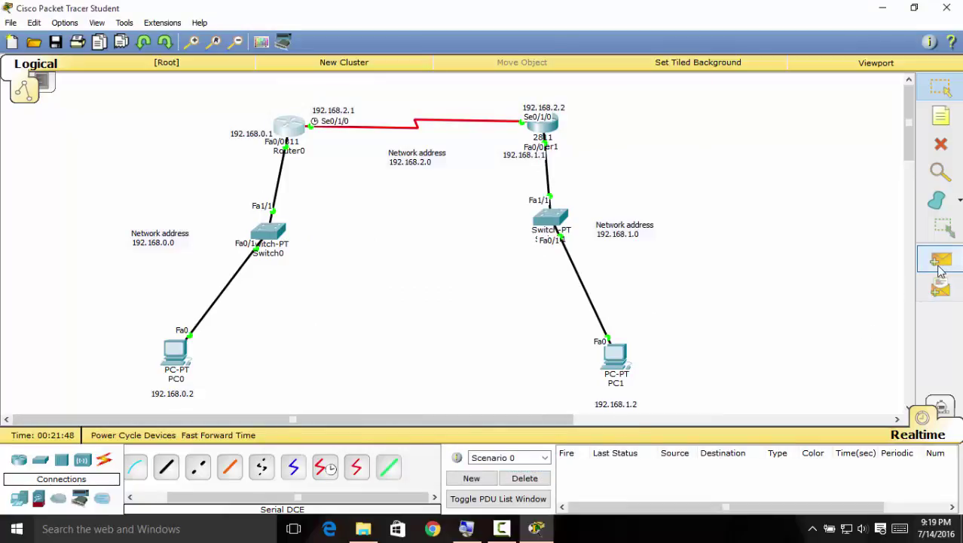
click(939, 266)
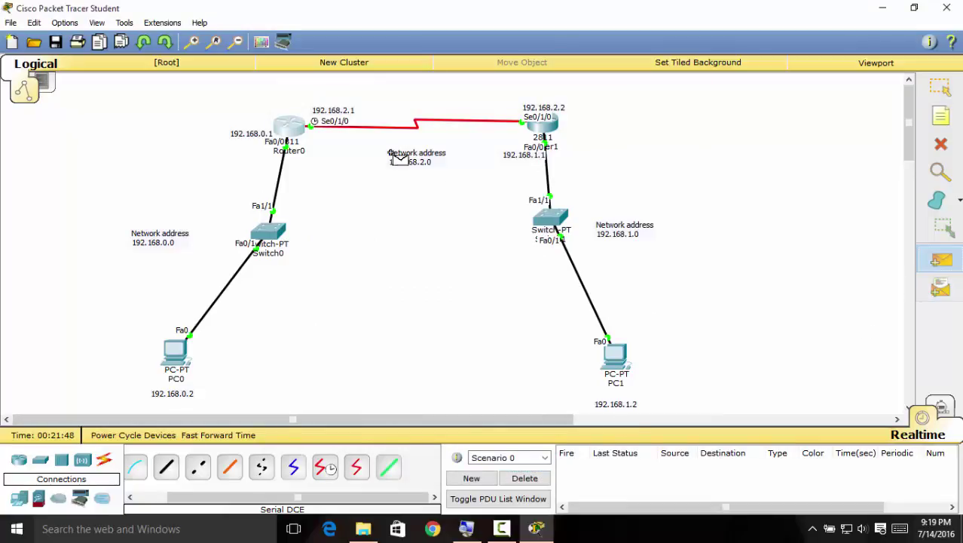
click(289, 128)
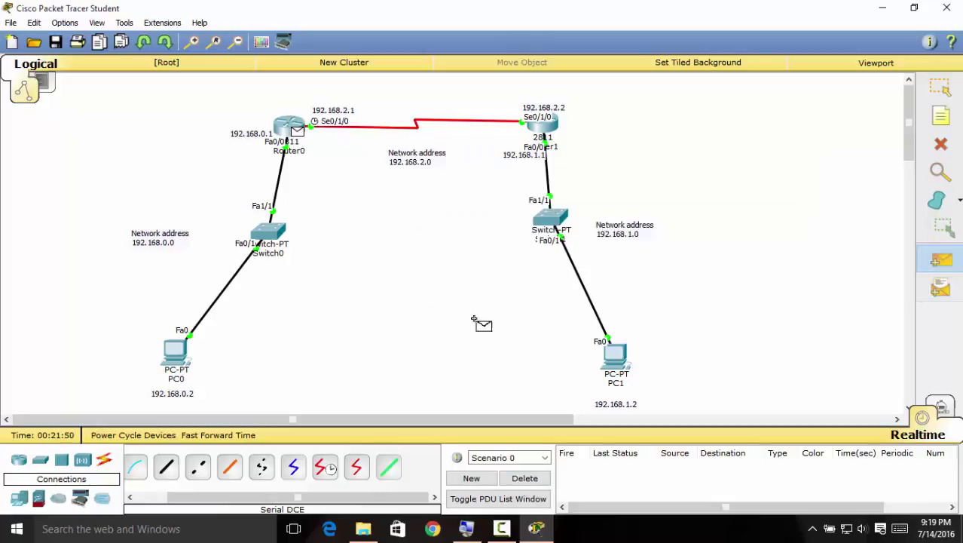
click(612, 358)
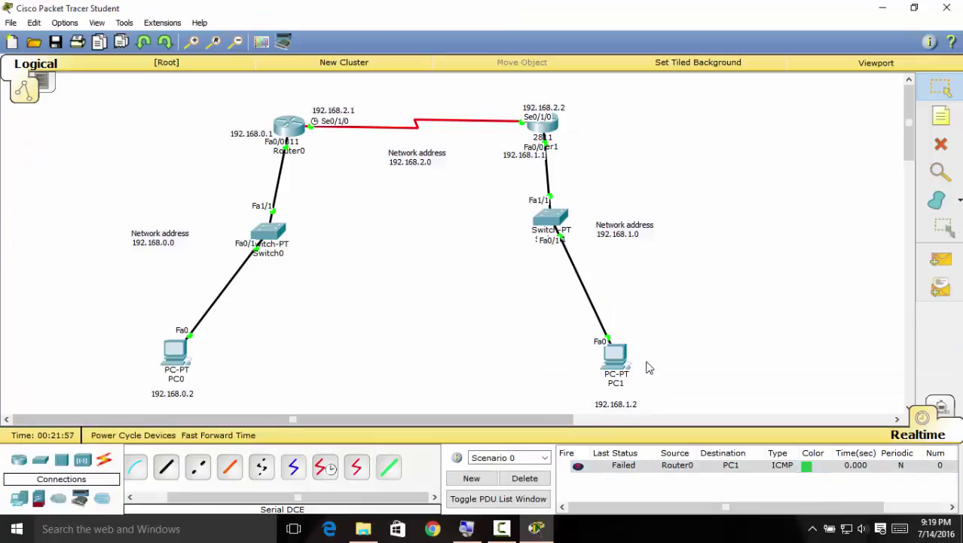
click(291, 134)
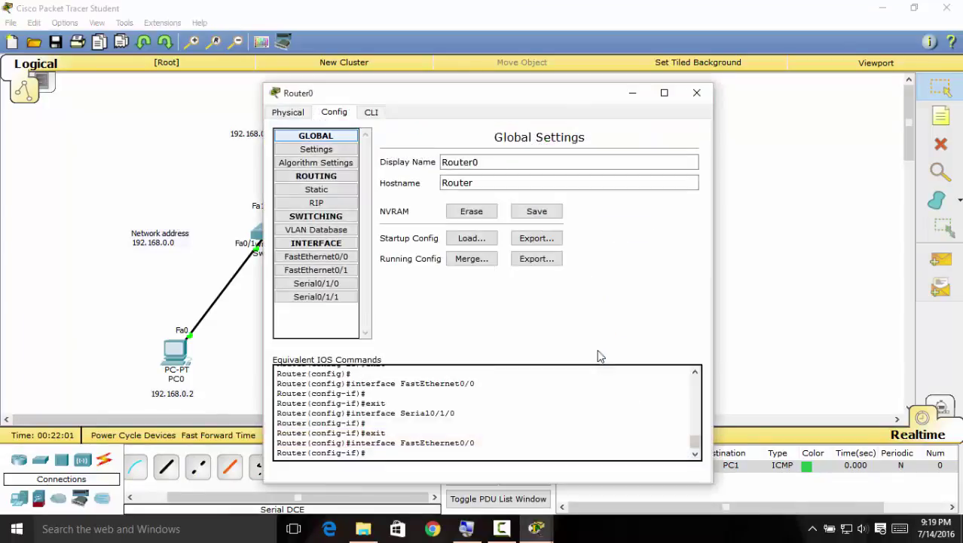
click(697, 93)
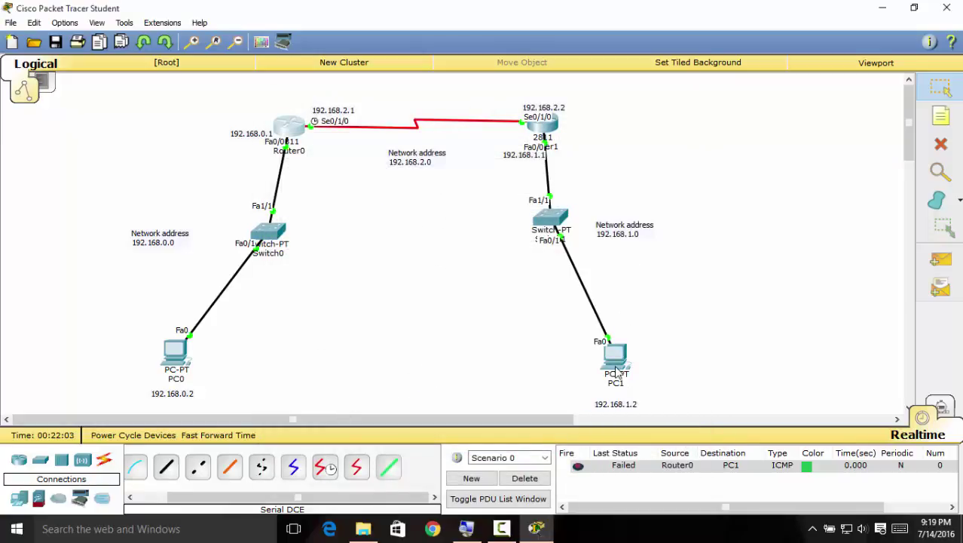
Try to attach a fiber cable to Router0's FastEthernet0/1 port, and cancel the cable selection.
click(322, 469)
click(230, 467)
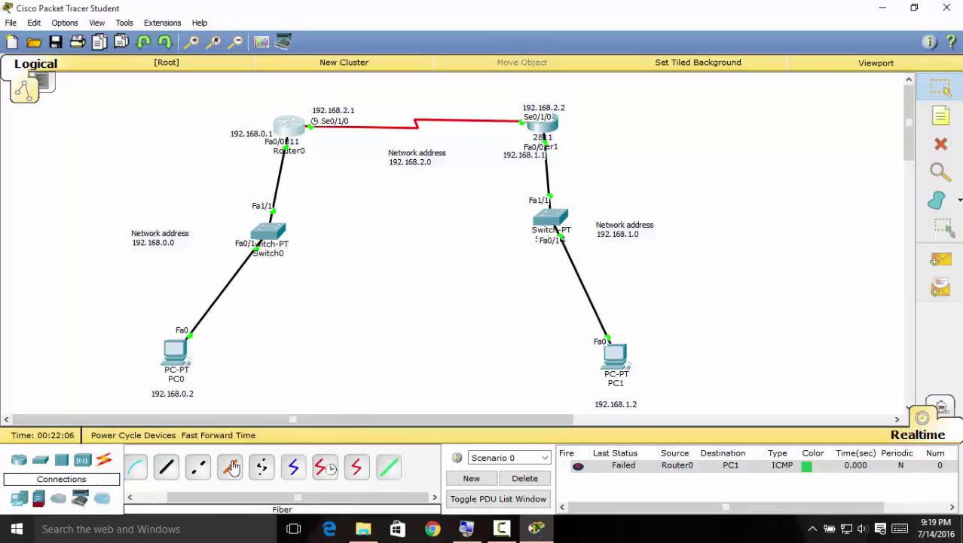
click(297, 151)
click(288, 130)
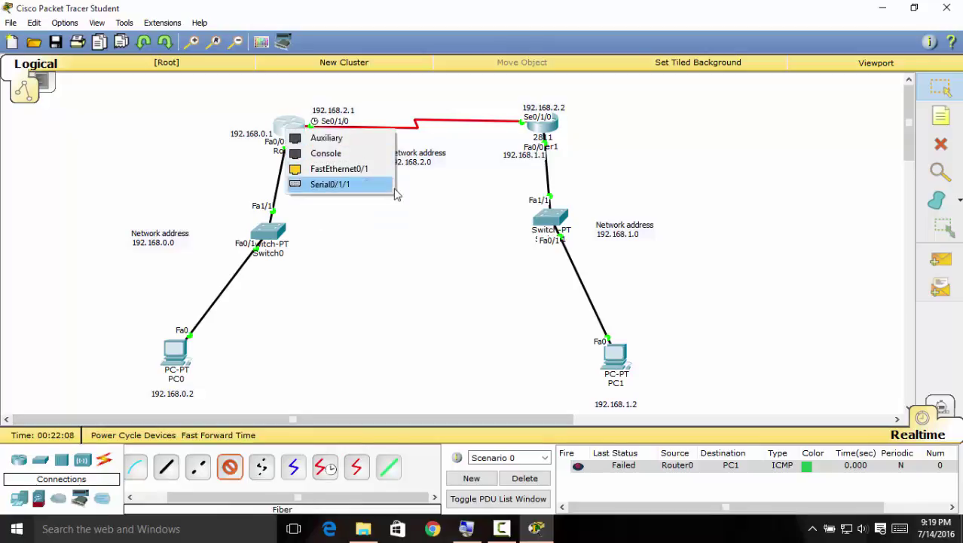
click(348, 168)
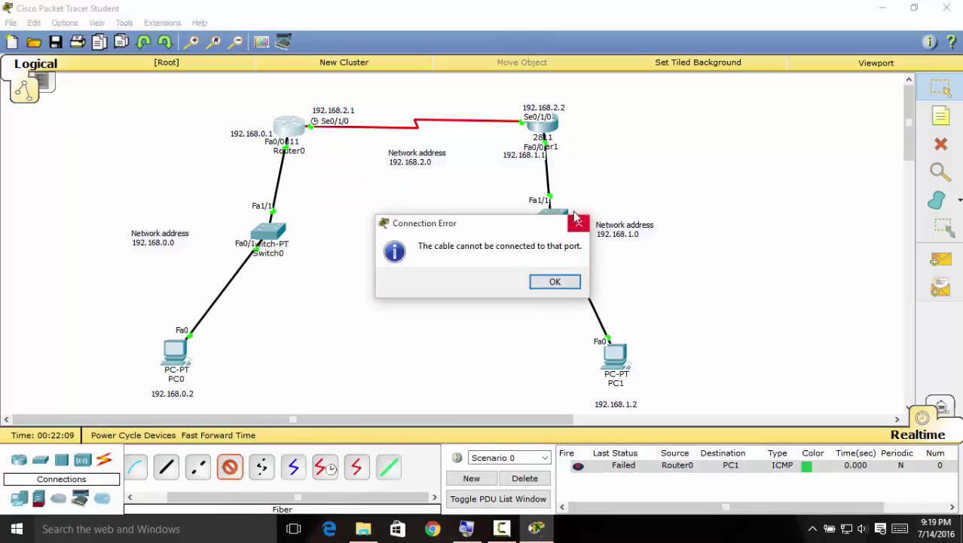
key(Return)
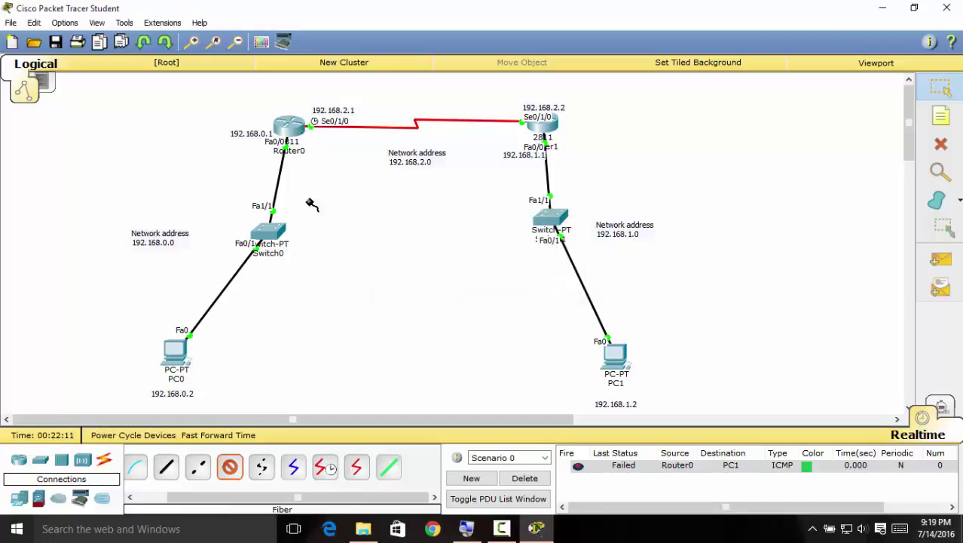
click(230, 467)
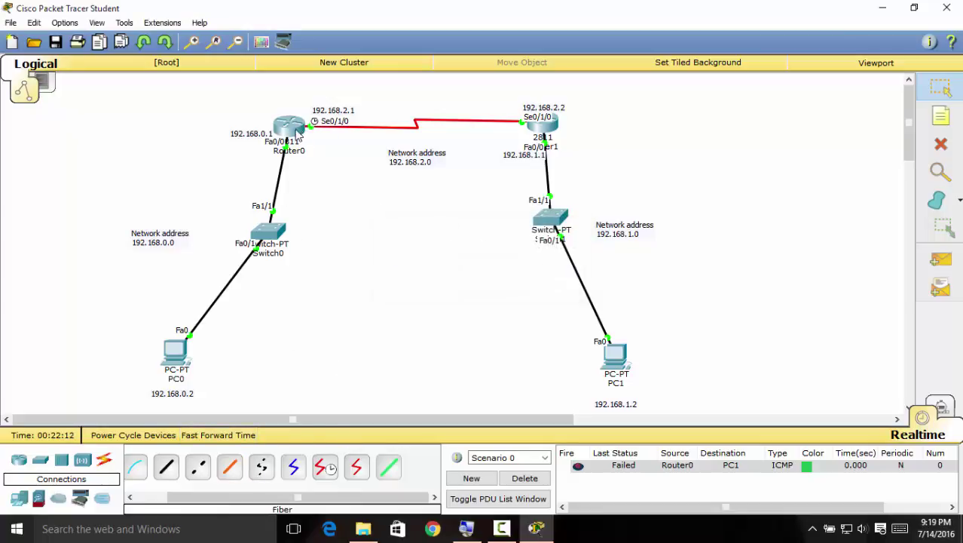
mouse_move(299, 135)
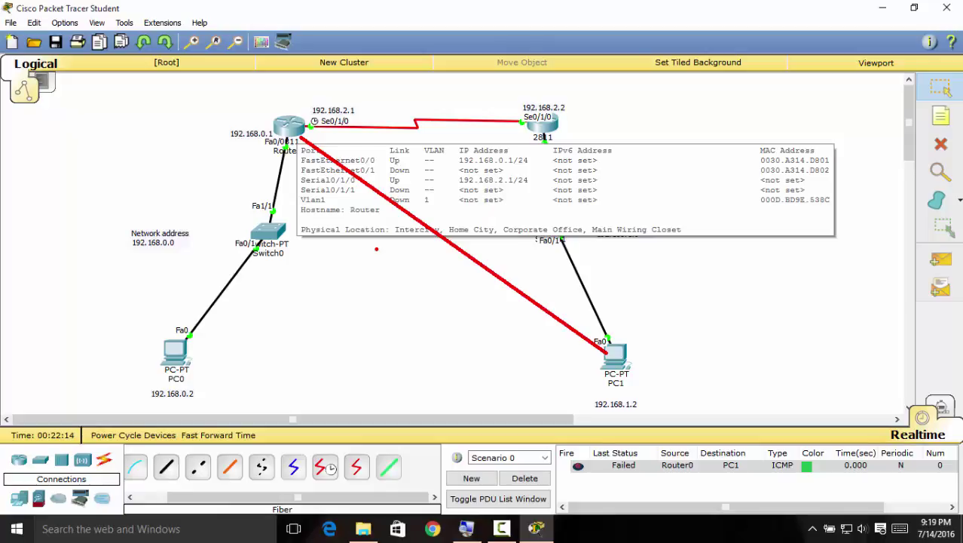
key(Escape)
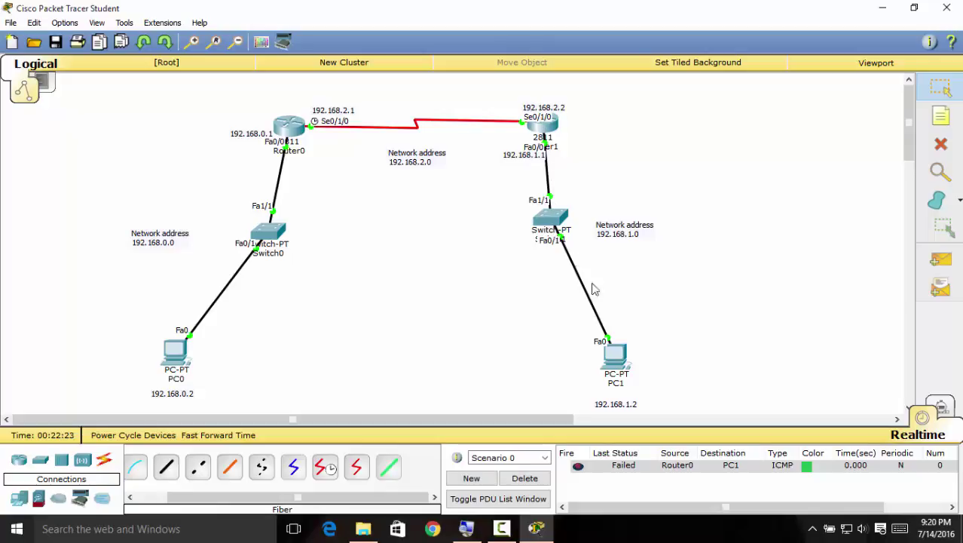
click(293, 127)
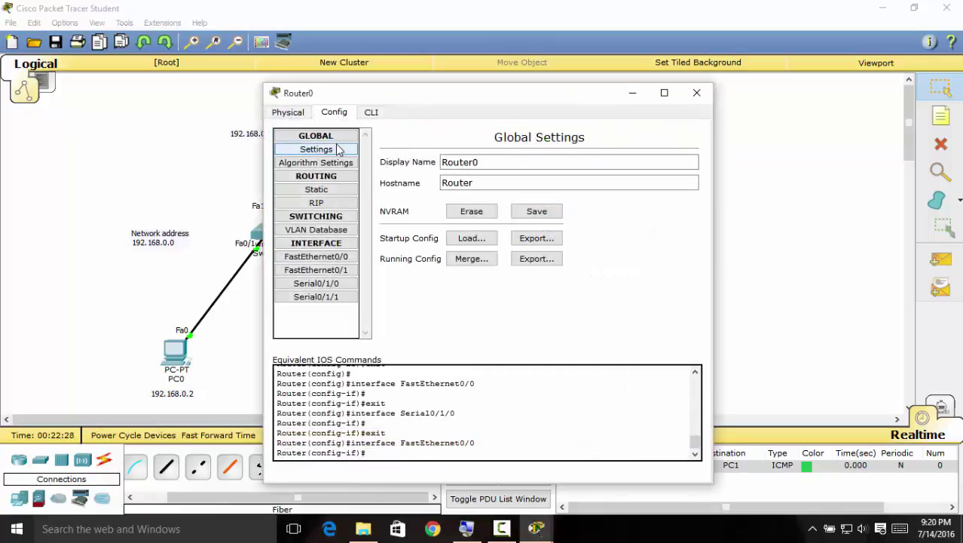
click(336, 194)
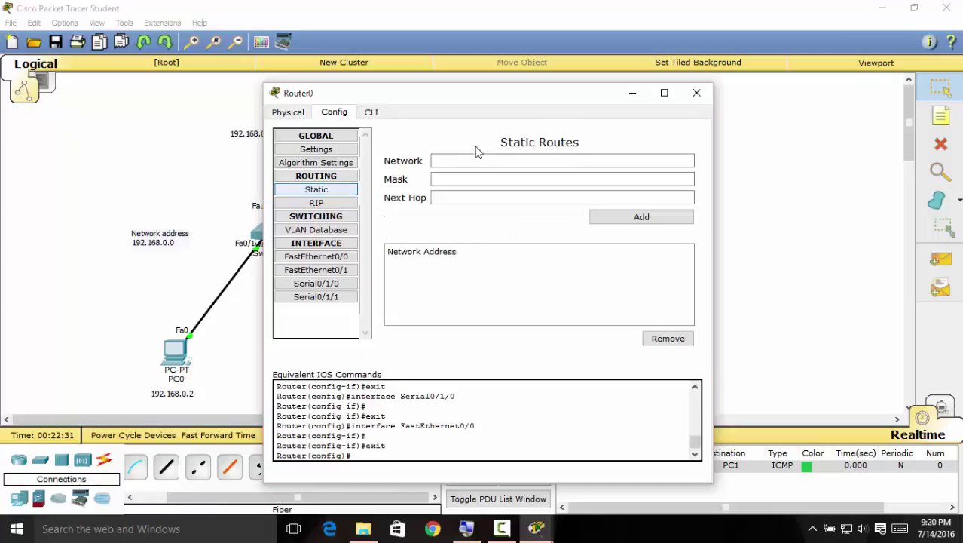
drag(503, 102, 701, 89)
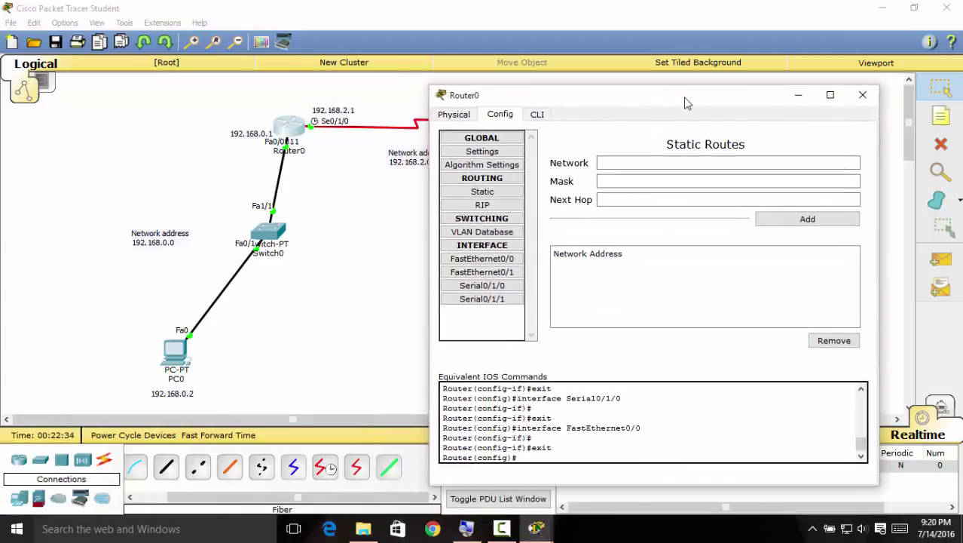
click(645, 163)
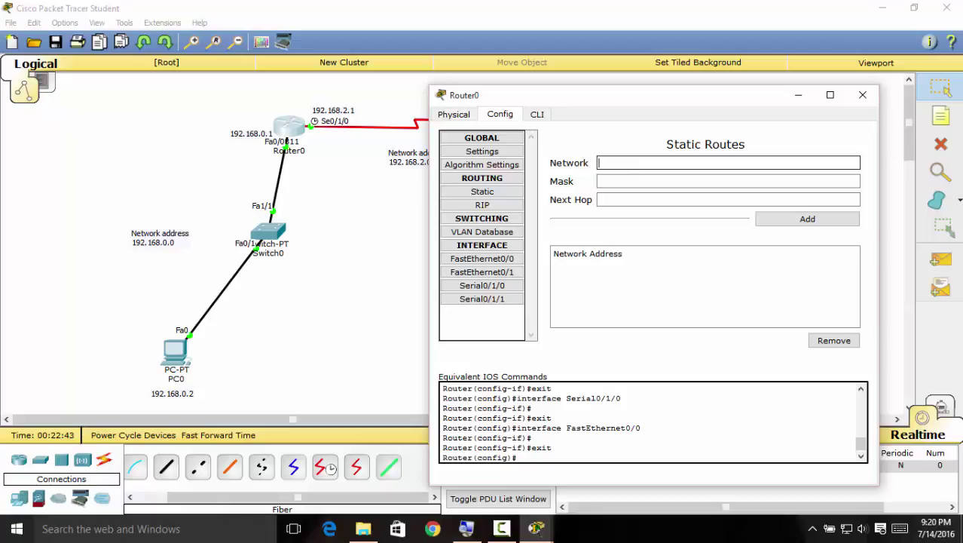
mouse_move(585, 162)
mouse_down()
mouse_move(373, 170)
mouse_move(222, 185)
mouse_move(196, 210)
mouse_up()
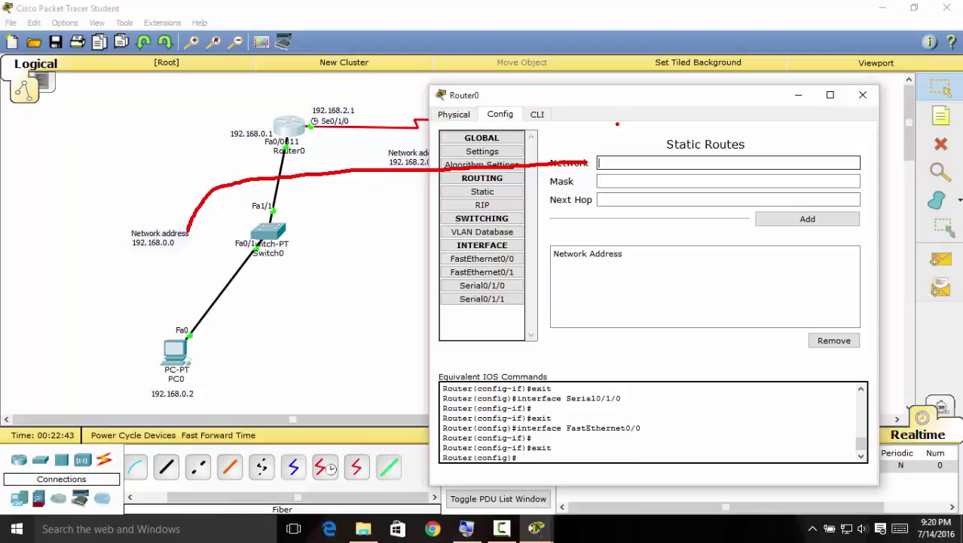
key(Escape)
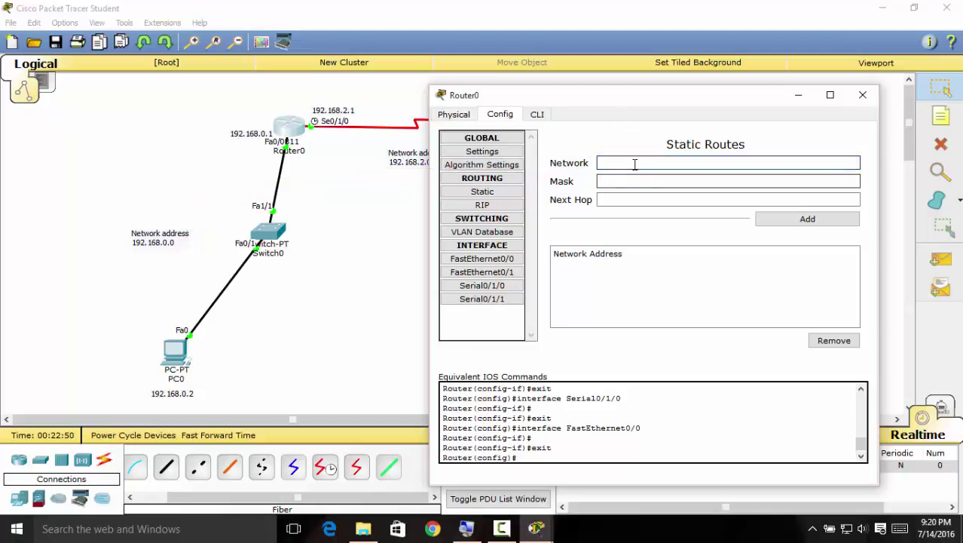
click(863, 95)
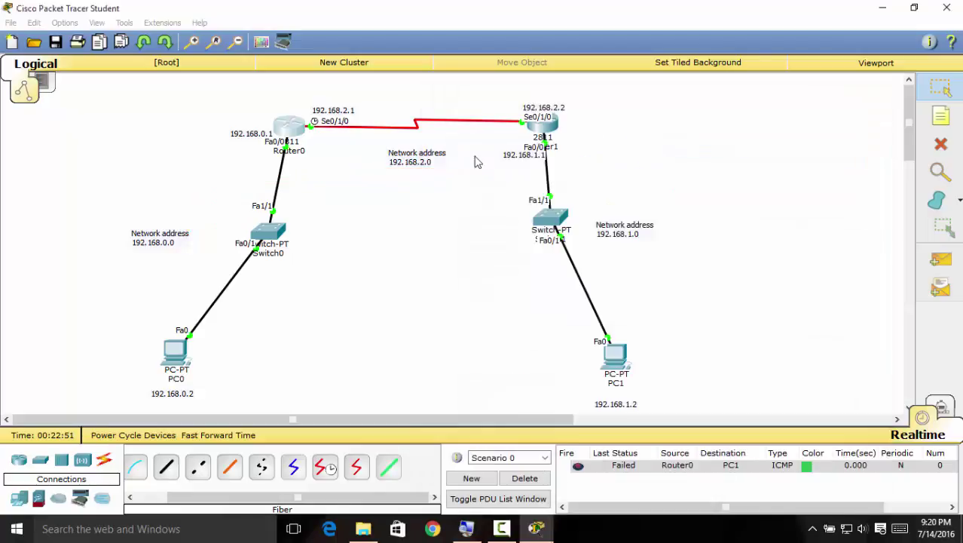
Open Router0's configuration window and move it aside so the network topology is uncovered.
click(295, 131)
drag(493, 98, 181, 343)
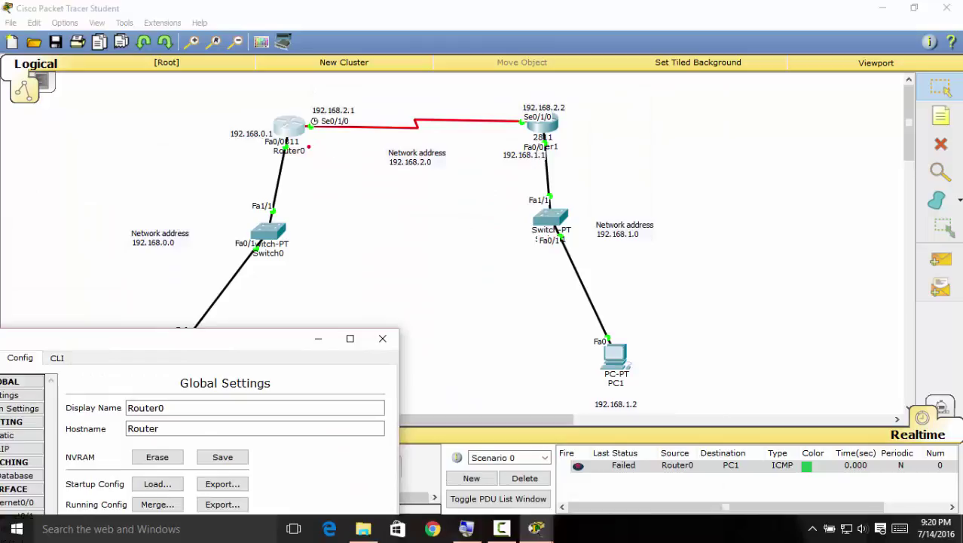
drag(308, 148, 615, 351)
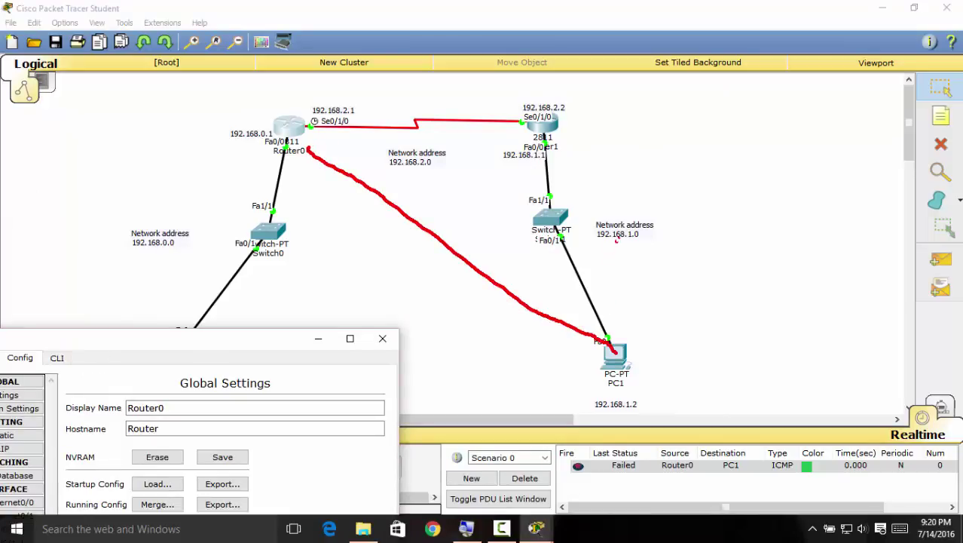
mouse_move(624, 213)
mouse_down()
mouse_move(590, 203)
mouse_move(633, 272)
mouse_move(686, 240)
mouse_move(652, 197)
mouse_move(617, 214)
mouse_up()
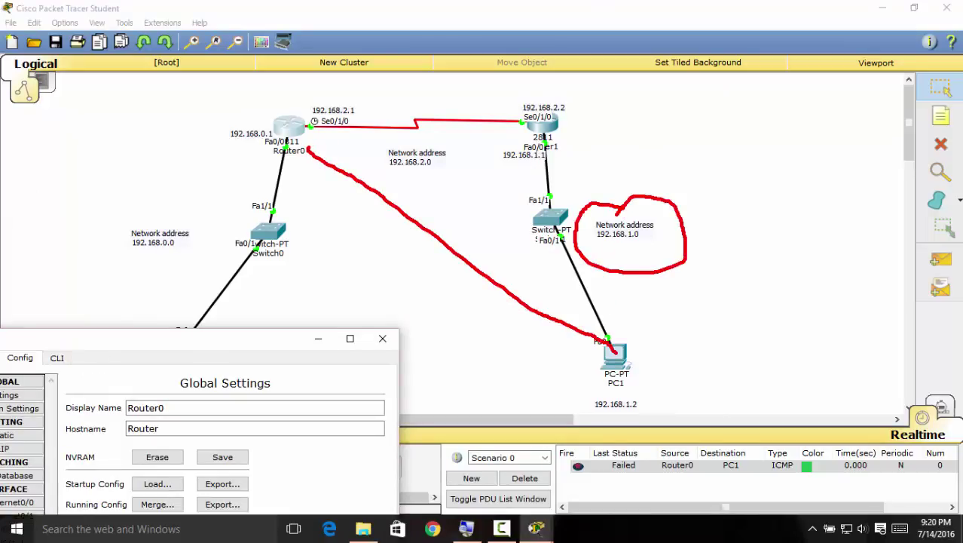
key(Escape)
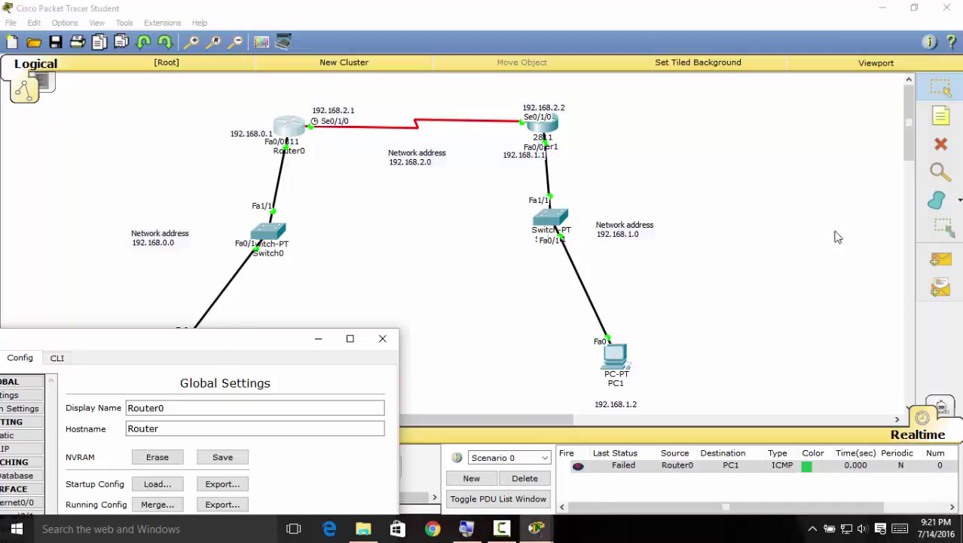
mouse_move(668, 183)
mouse_down()
mouse_move(568, 223)
mouse_move(670, 283)
mouse_move(682, 175)
mouse_move(637, 156)
mouse_up()
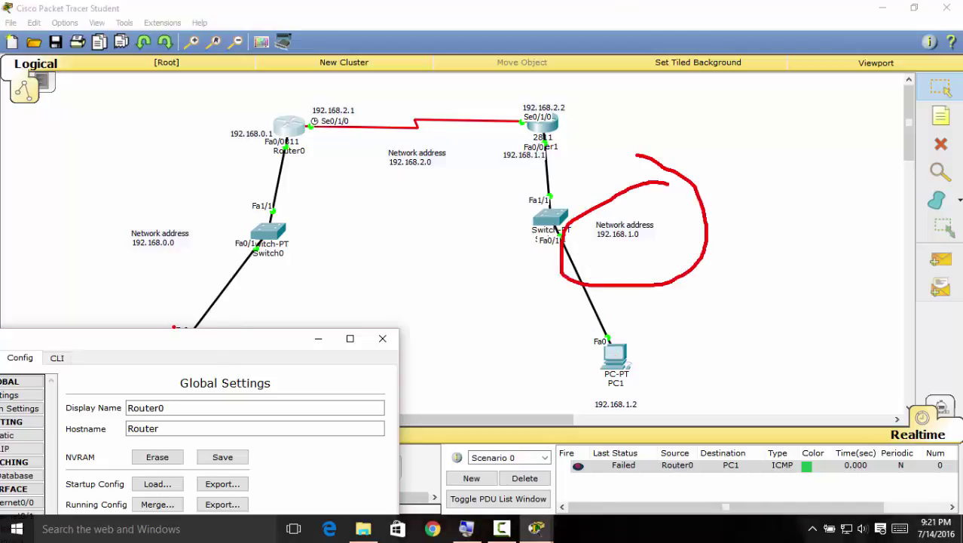
key(Escape)
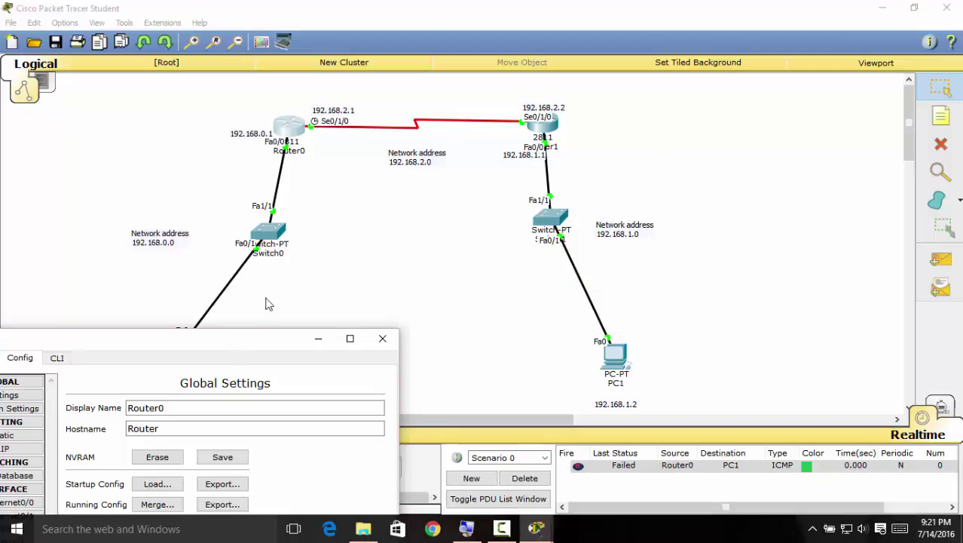
Start a static route on Router0 with network 192.168.1.0 and mask 255.255.255.0.
drag(226, 337, 305, 129)
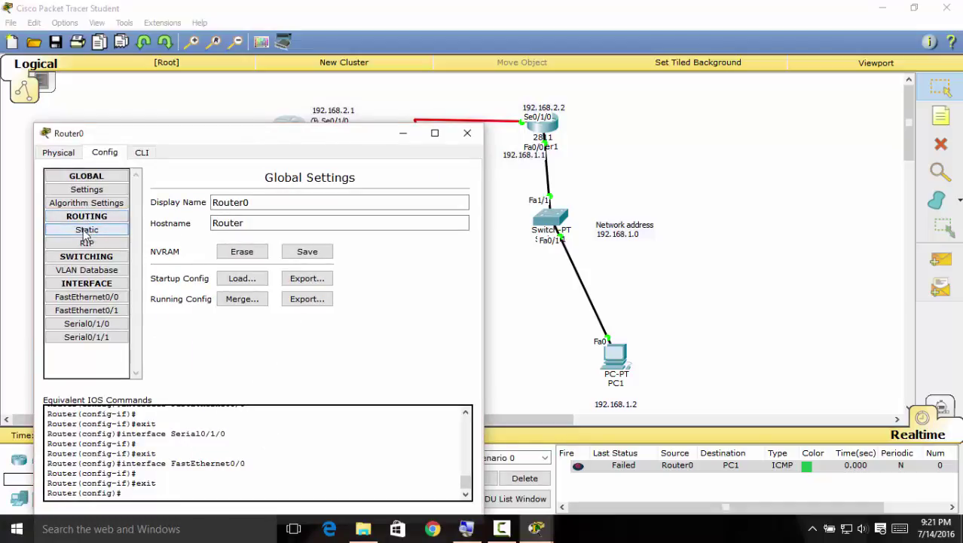
click(86, 231)
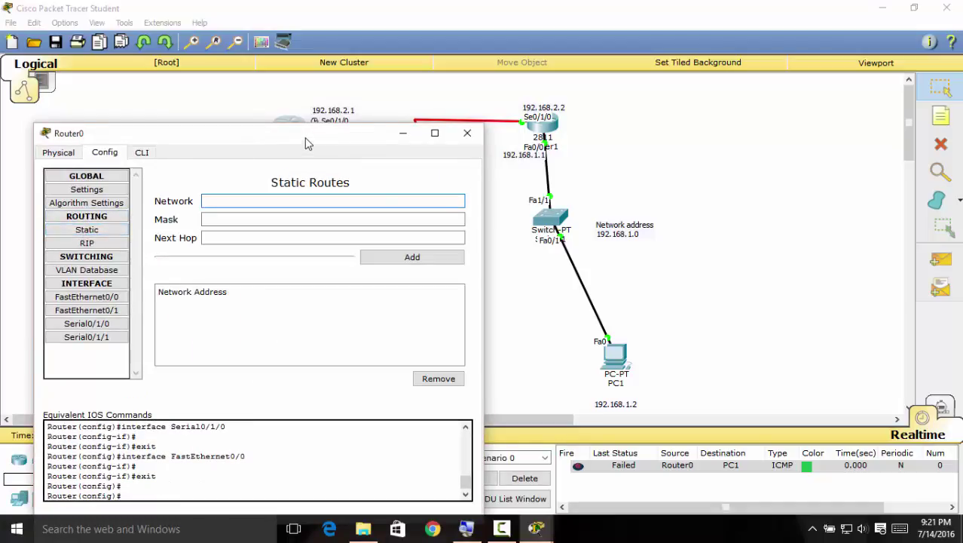
drag(305, 144, 276, 142)
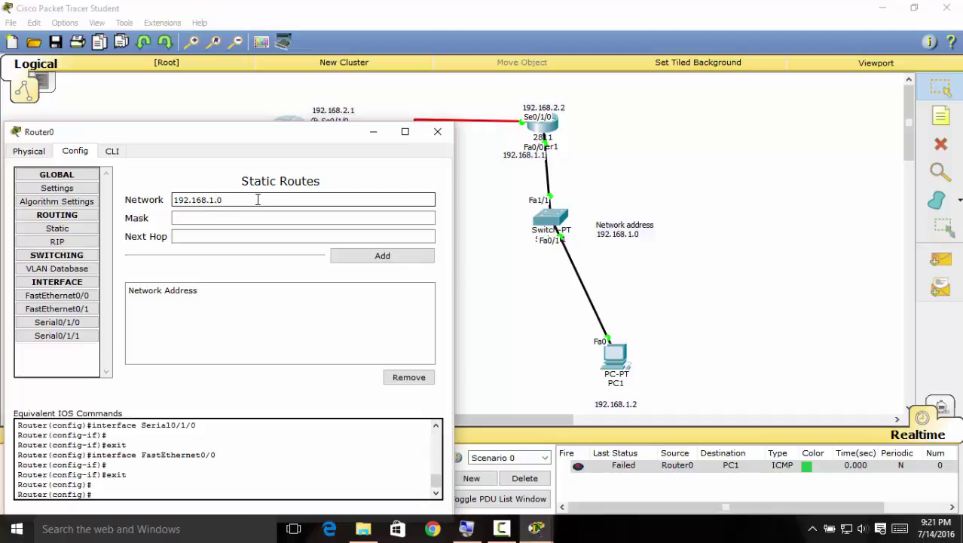
click(276, 218)
text(2)
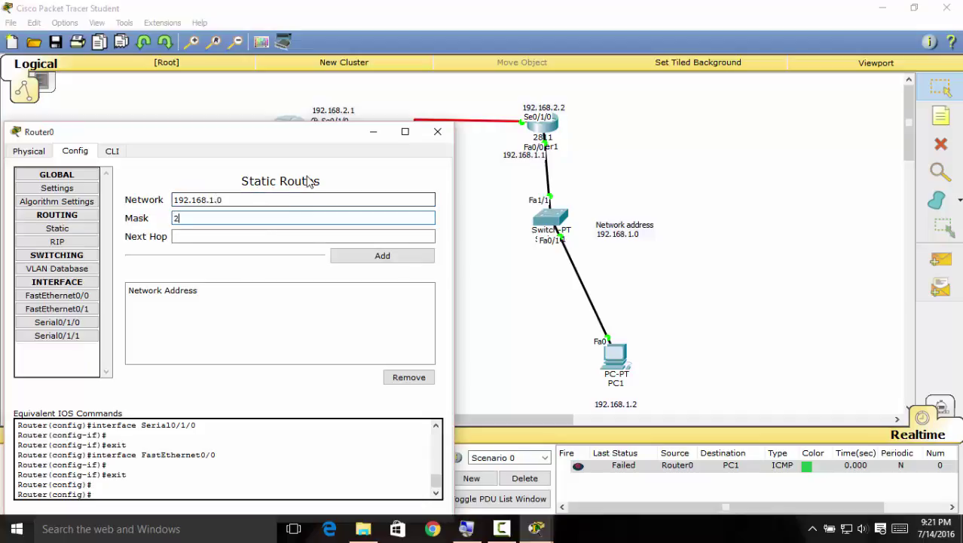
text(55.255.255.0)
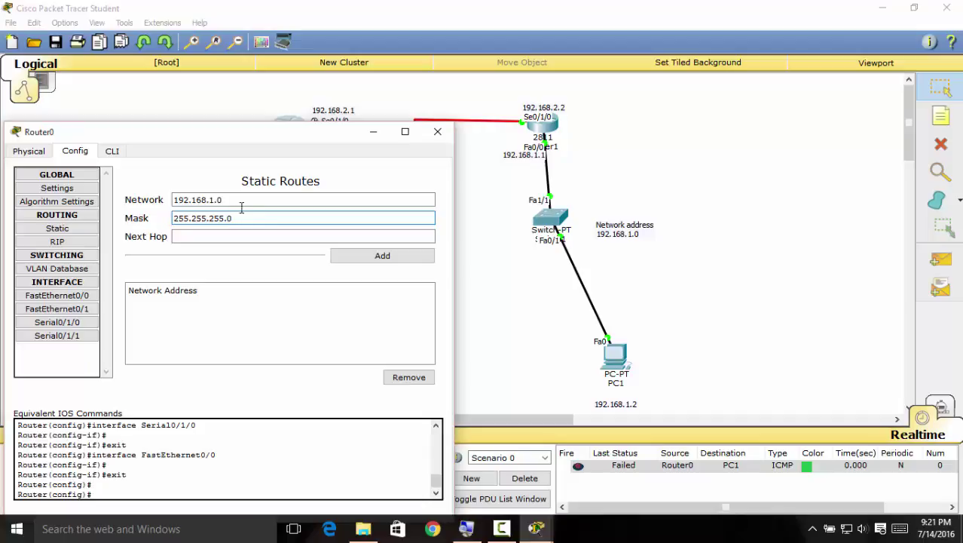
click(216, 237)
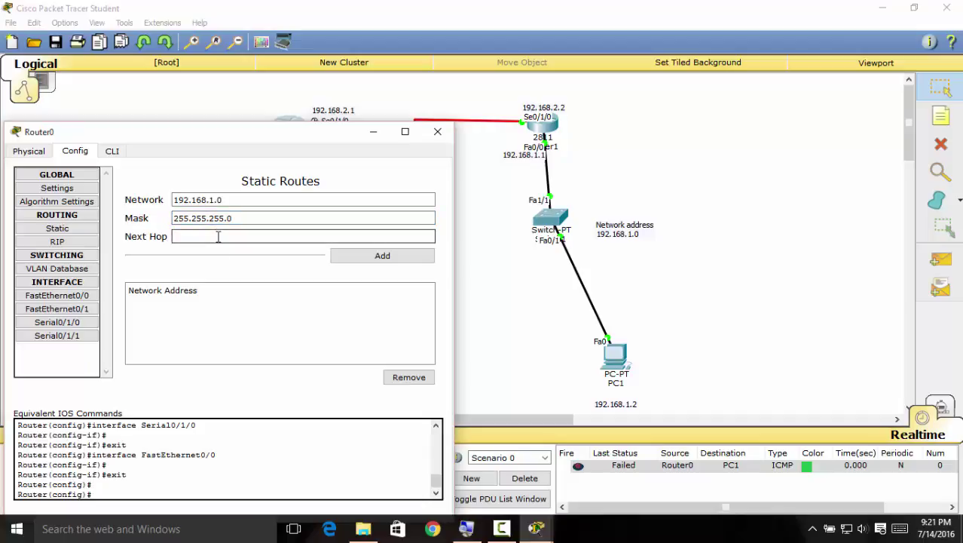
drag(247, 139, 275, 213)
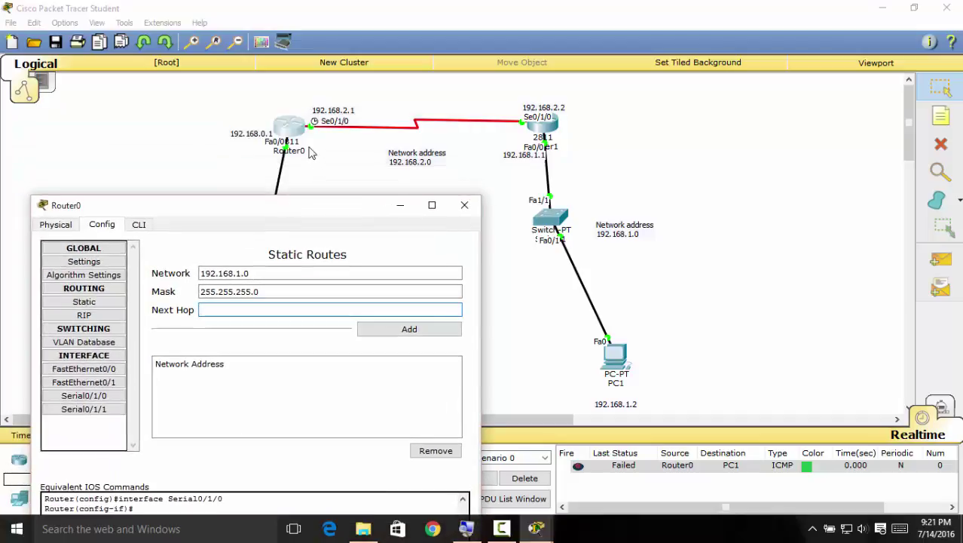
mouse_move(310, 119)
mouse_down()
mouse_move(356, 119)
mouse_move(330, 102)
mouse_move(310, 120)
mouse_move(499, 174)
mouse_move(565, 332)
mouse_move(602, 356)
mouse_up()
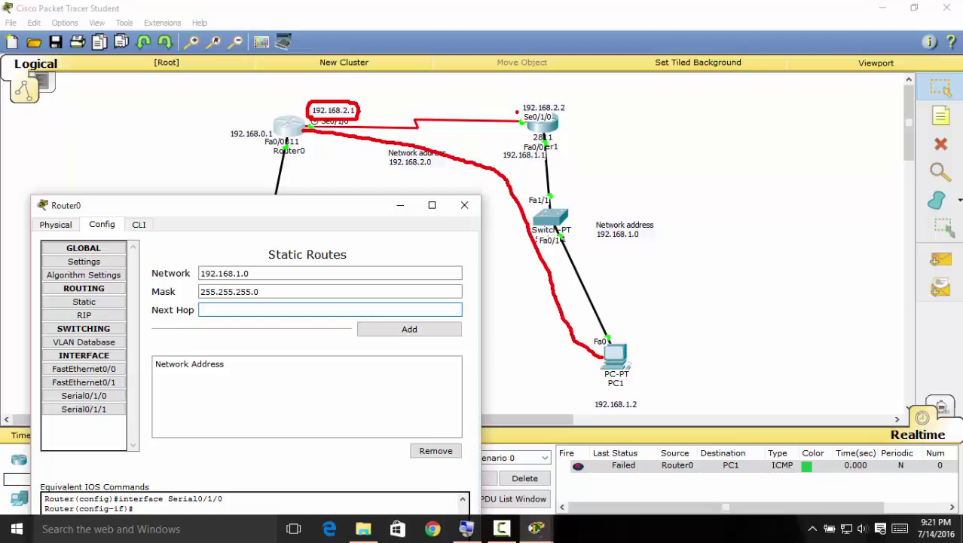
drag(519, 113, 562, 107)
key(ctrl+z)
mouse_move(519, 114)
mouse_down()
mouse_move(570, 115)
mouse_move(543, 97)
mouse_up()
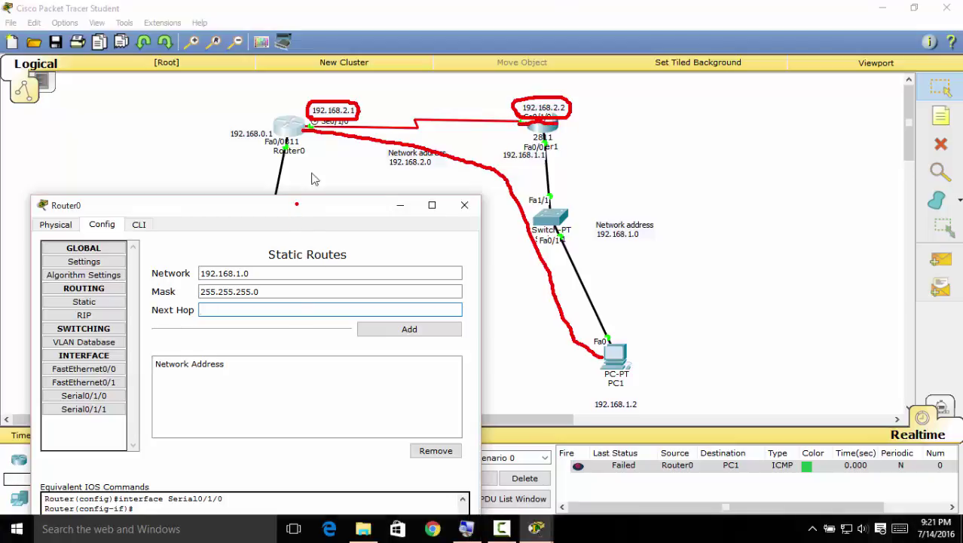
key(Escape)
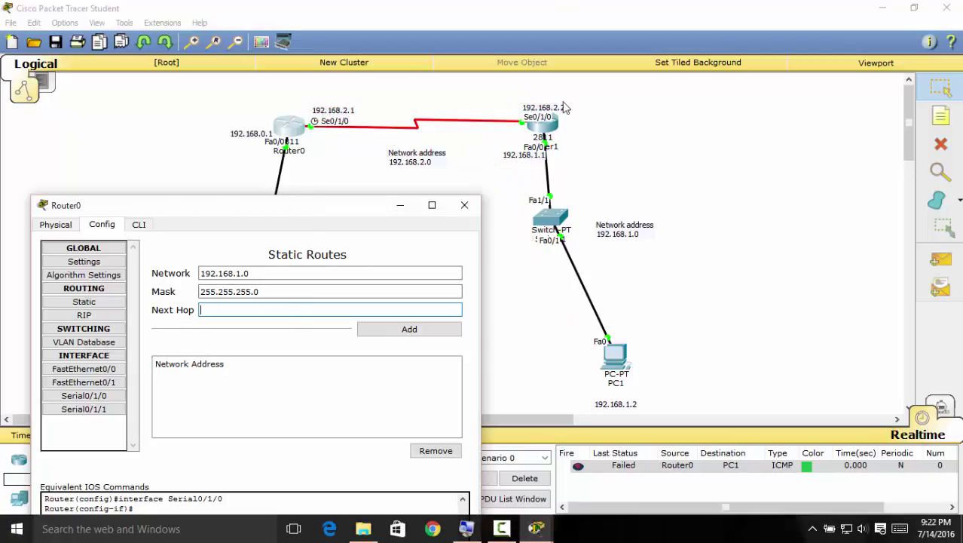
Set the next hop of Router0's static route to 192.168.2.2, add the route and close the configuration window.
click(287, 305)
mouse_move(267, 310)
mouse_down()
mouse_move(490, 202)
mouse_move(541, 140)
mouse_move(524, 112)
mouse_up()
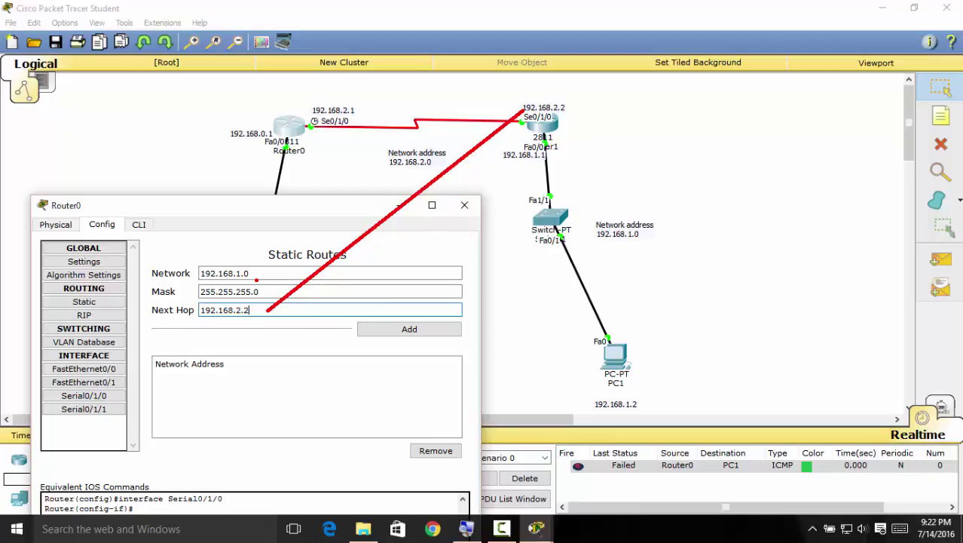
mouse_move(256, 279)
mouse_down()
mouse_move(649, 241)
mouse_move(614, 241)
mouse_up()
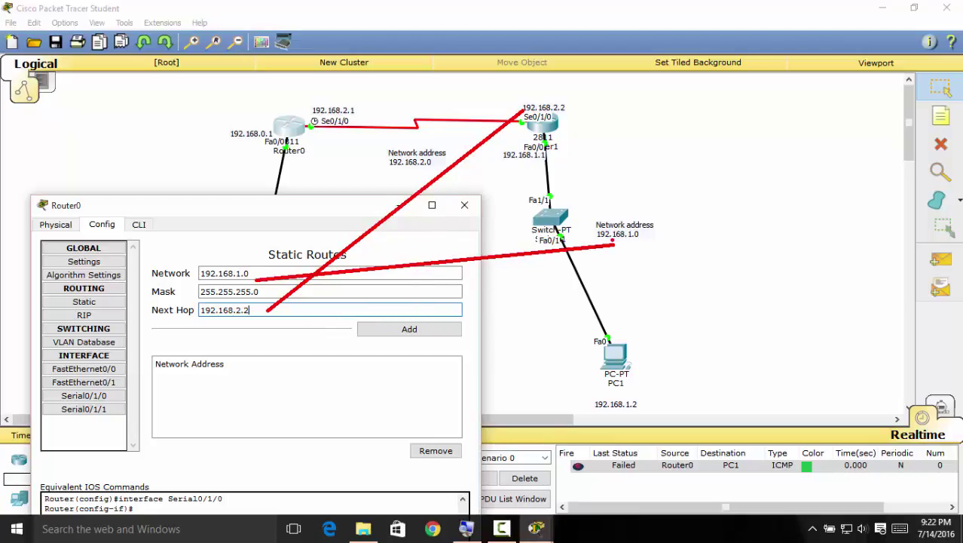
key(Escape)
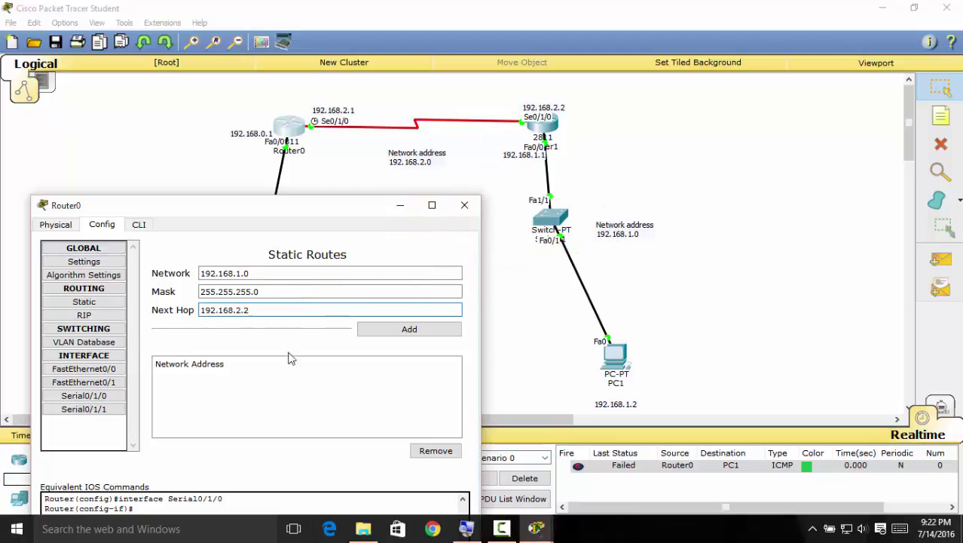
click(418, 334)
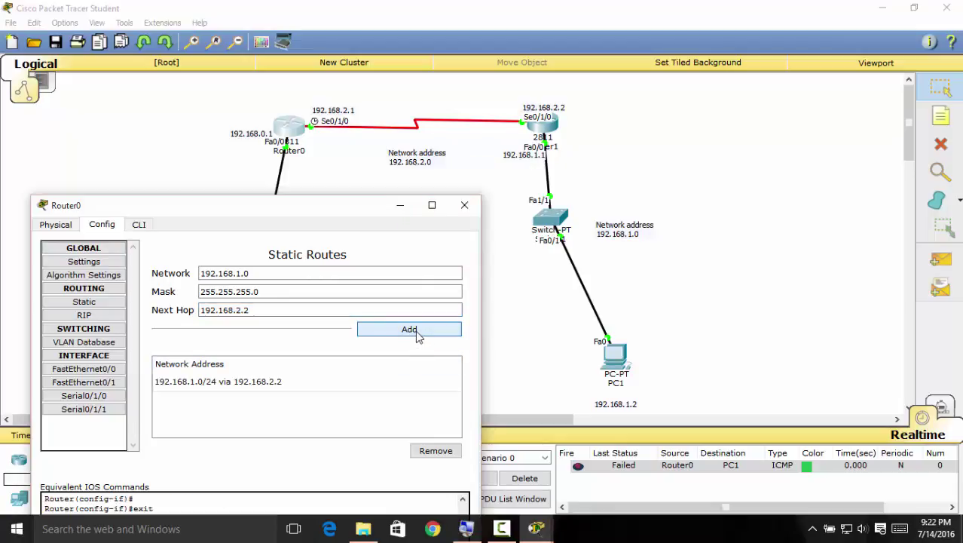
click(464, 206)
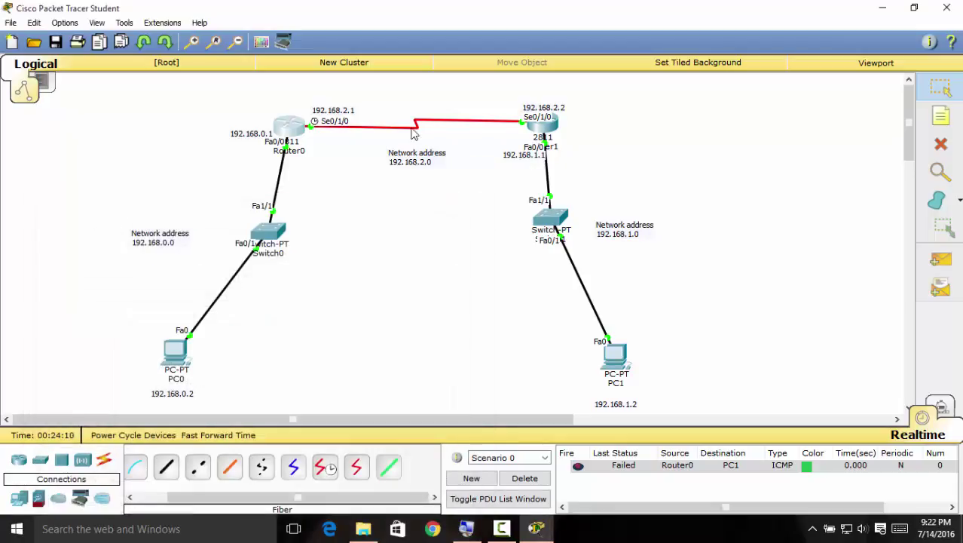
Fill in a static route on Router1 with network 192.168.0.0, mask 255.255.255.0 and next hop 192.168.2.1.
click(540, 127)
drag(512, 98, 608, 86)
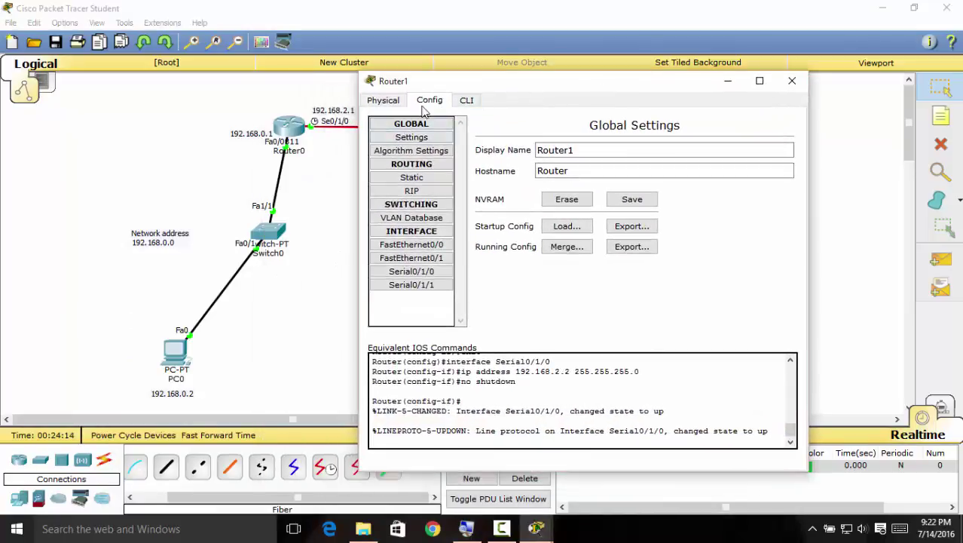
click(420, 178)
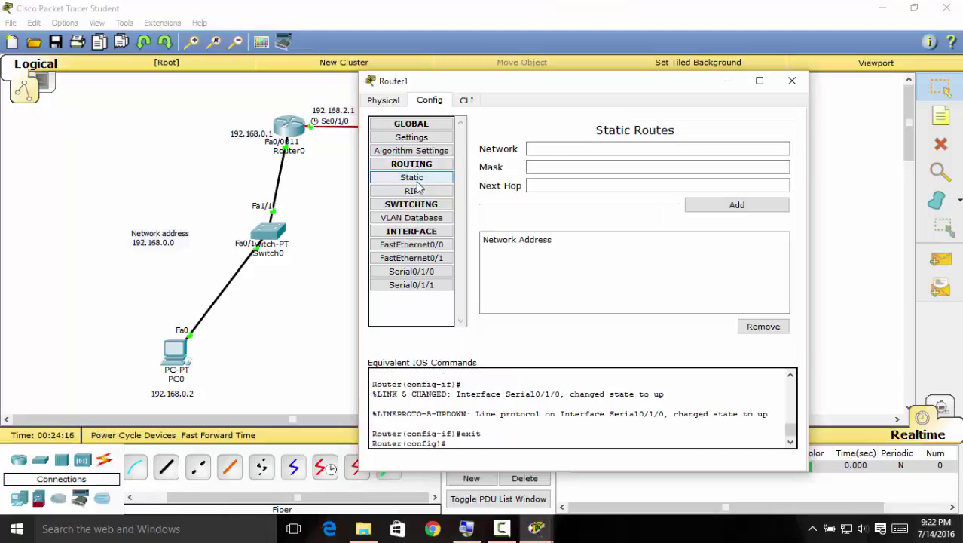
drag(600, 94, 694, 103)
click(696, 168)
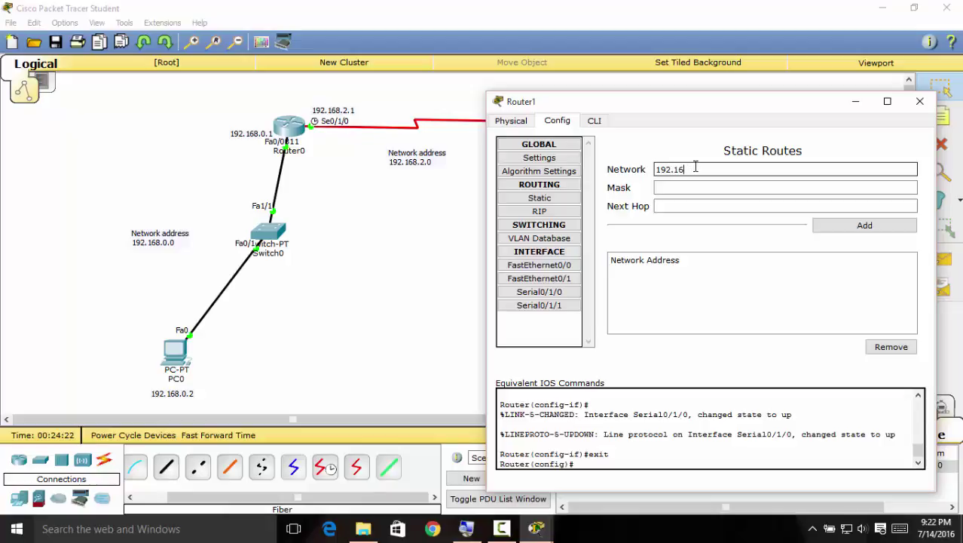
text(192.168.0.0)
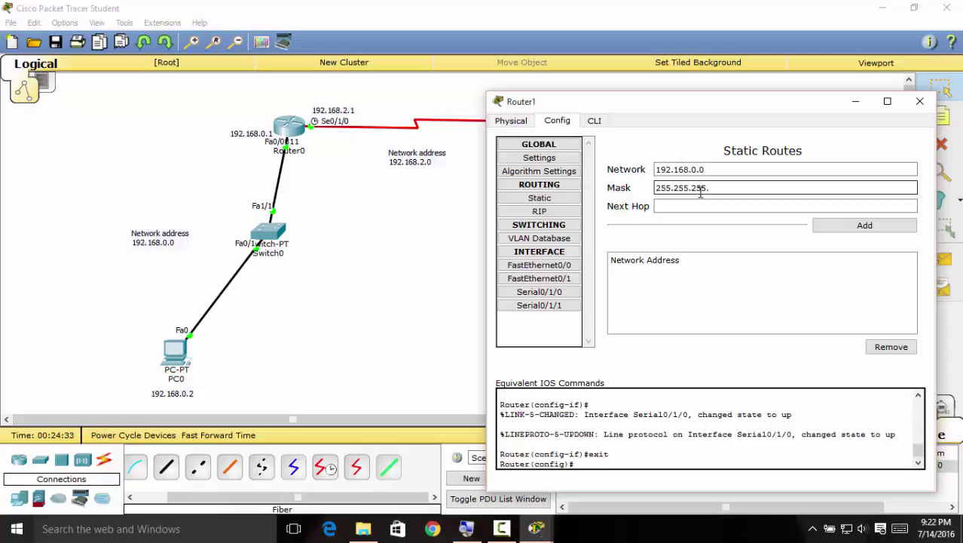
click(708, 207)
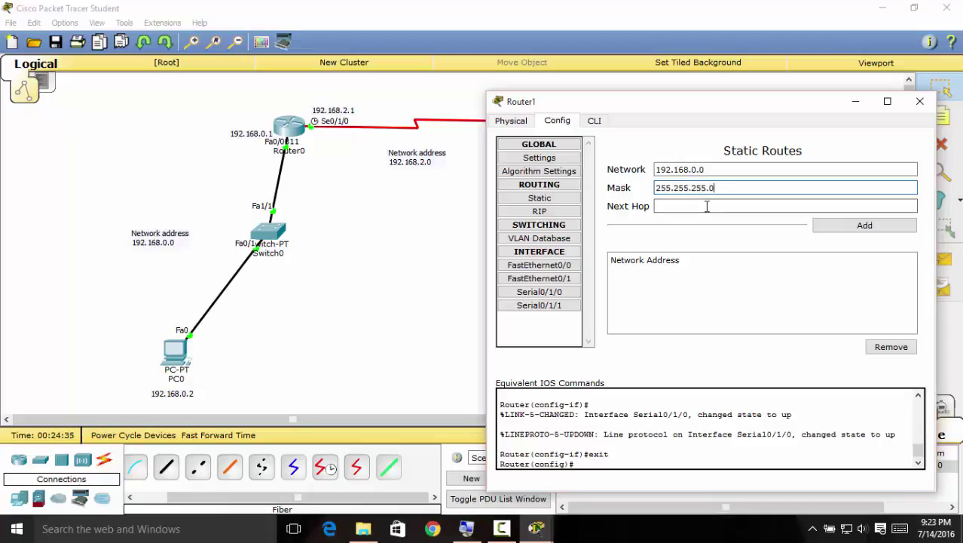
text(192.168.2.1)
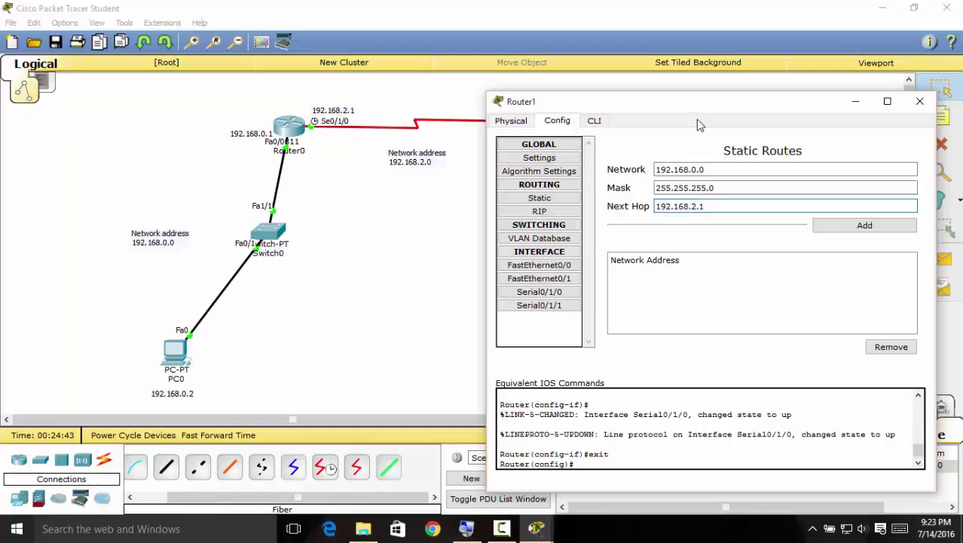
drag(694, 106, 757, 150)
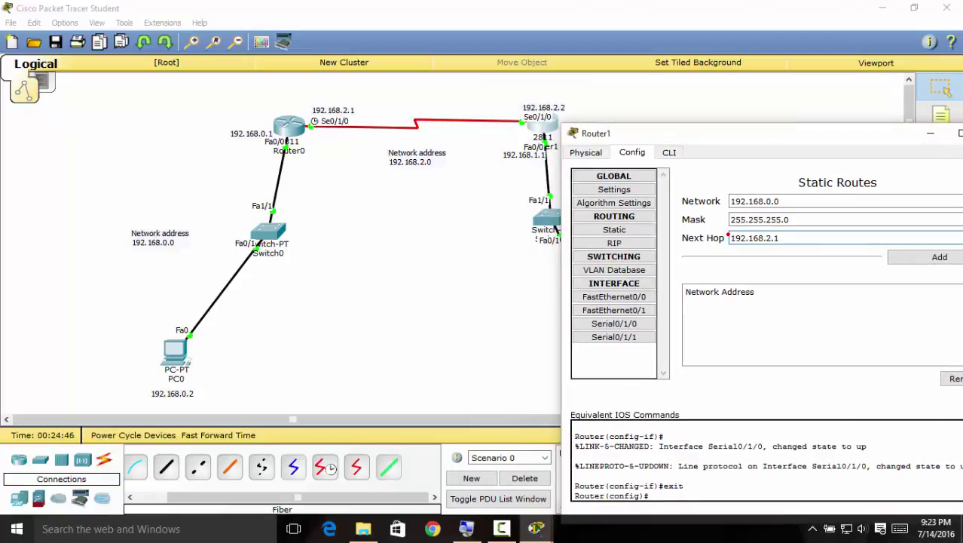
drag(729, 237, 352, 115)
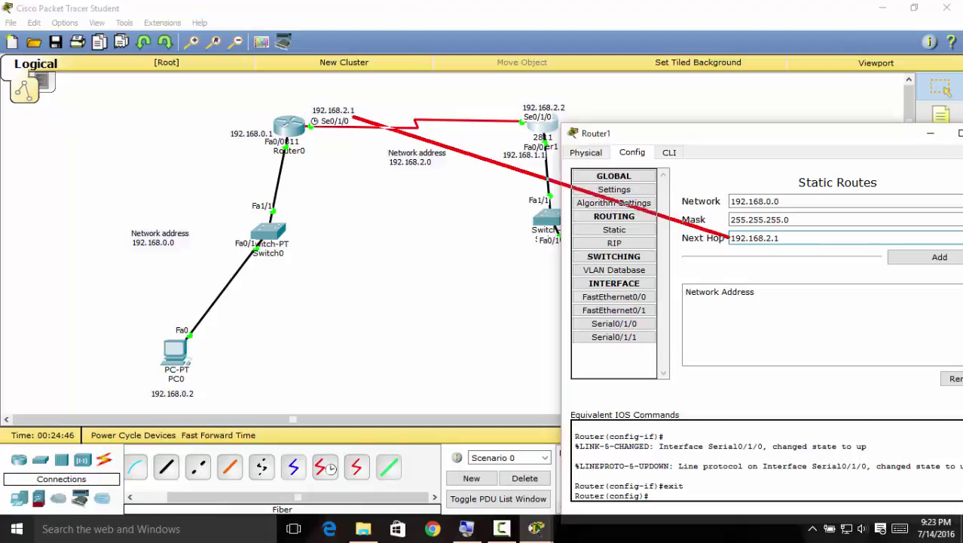
drag(535, 126, 538, 133)
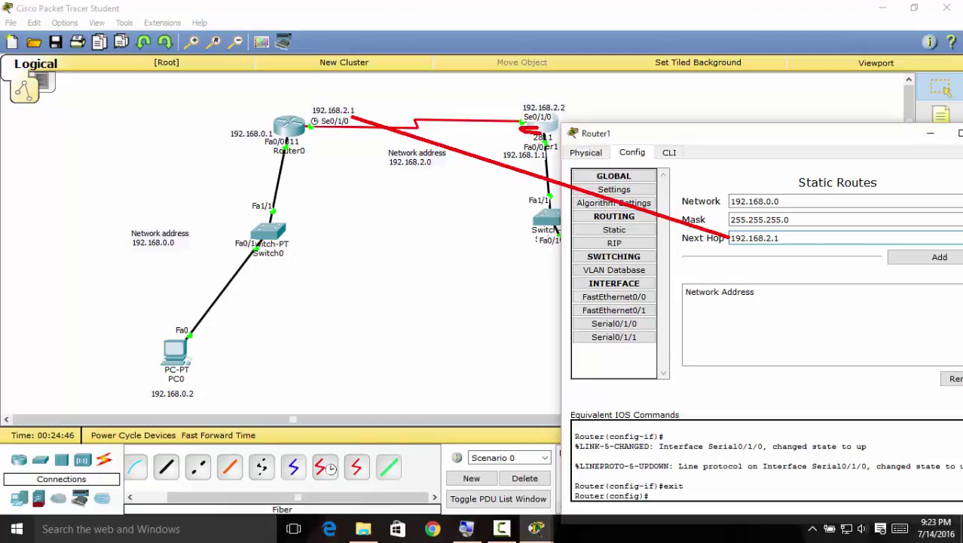
drag(310, 104, 349, 121)
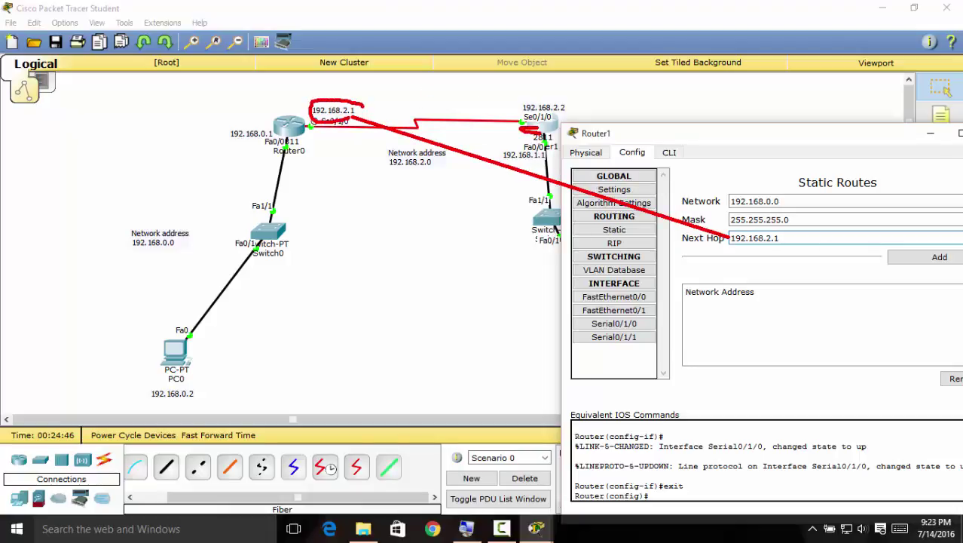
mouse_move(728, 202)
mouse_down()
mouse_move(327, 294)
mouse_move(169, 249)
mouse_move(169, 204)
mouse_up()
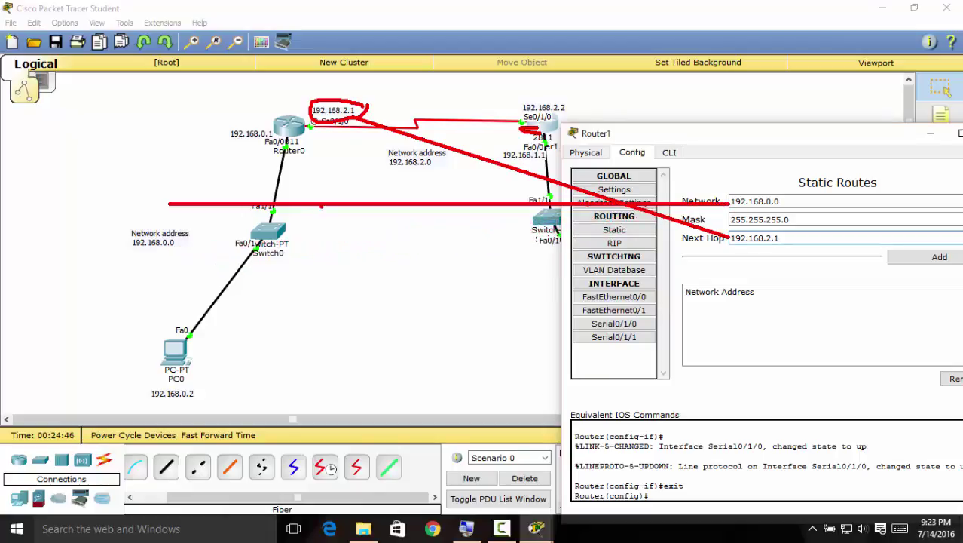
key(e)
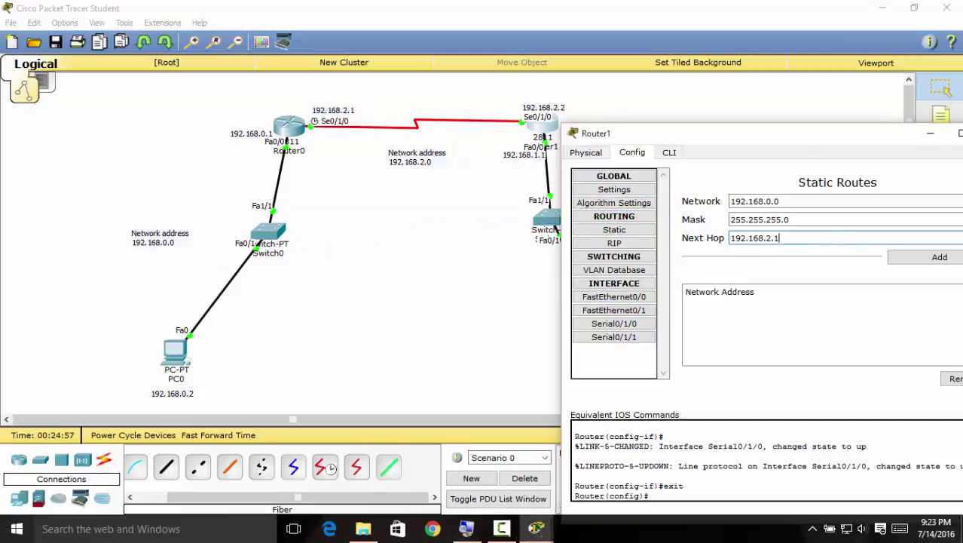
key(Escape)
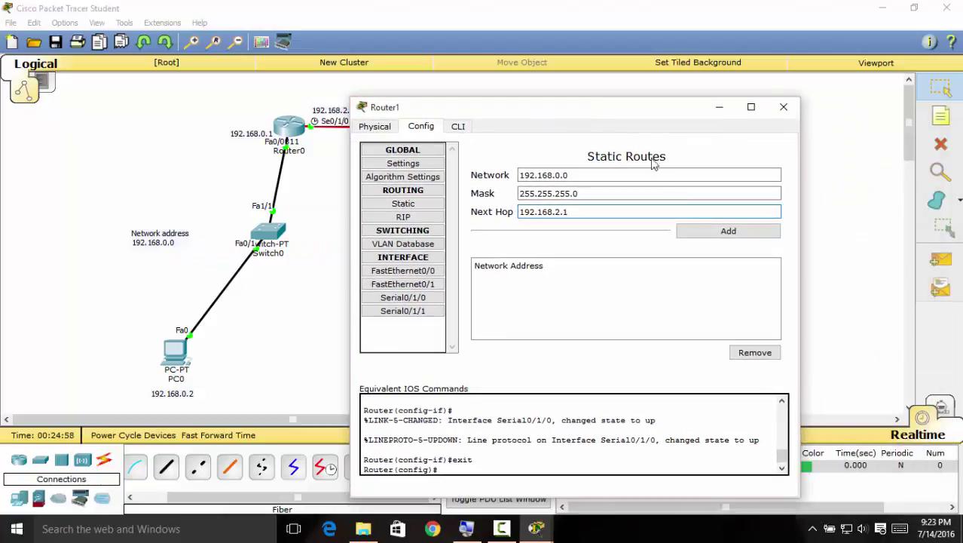
Add the entered static route to Router1 and close its configuration window.
click(716, 238)
click(784, 108)
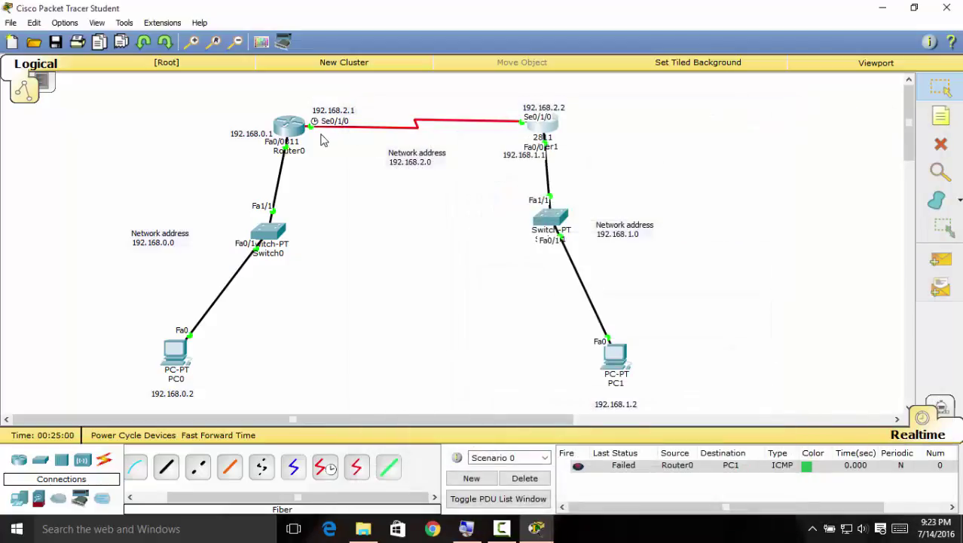
Review the static route configured on Router0 and close its configuration window.
click(294, 126)
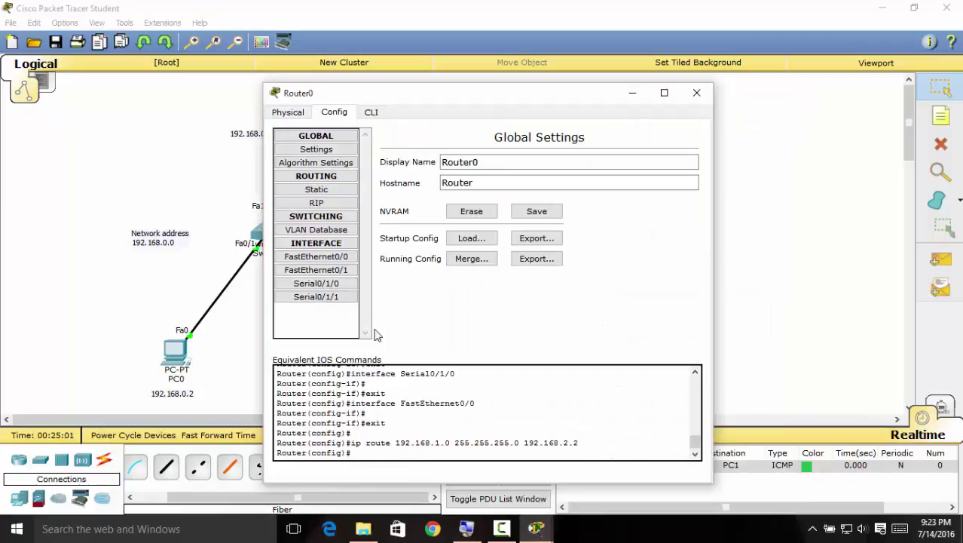
click(337, 190)
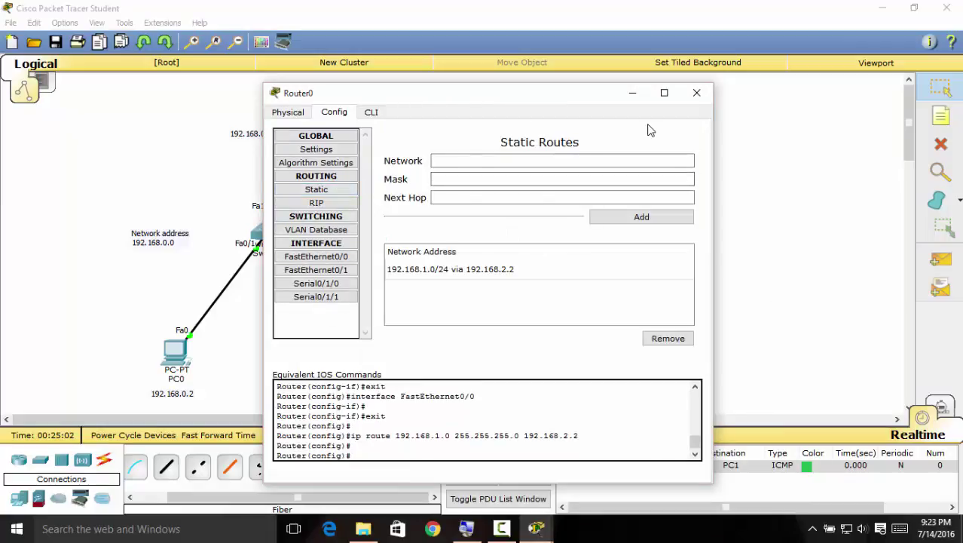
click(697, 92)
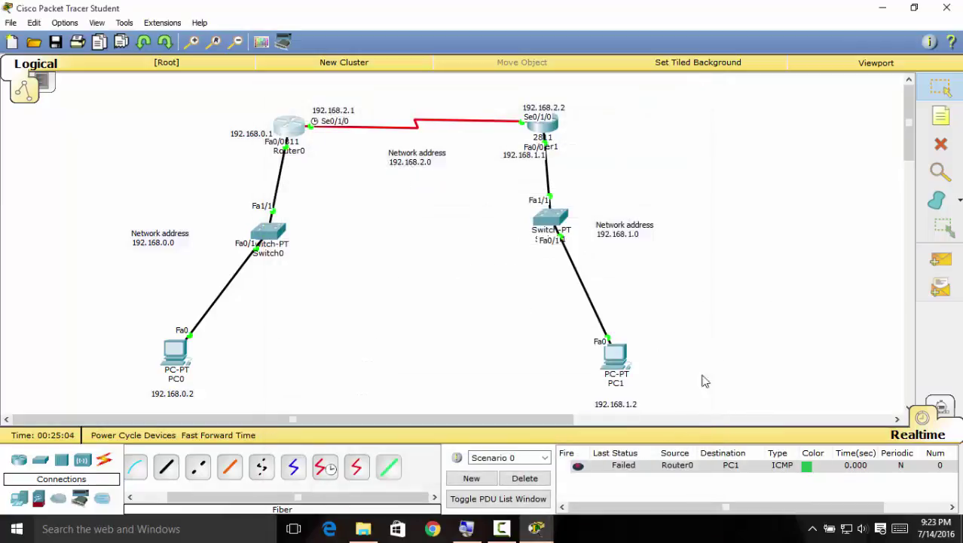
Delete the existing test scenario's PDU and send a simple PDU from Router0 to PC1.
click(525, 479)
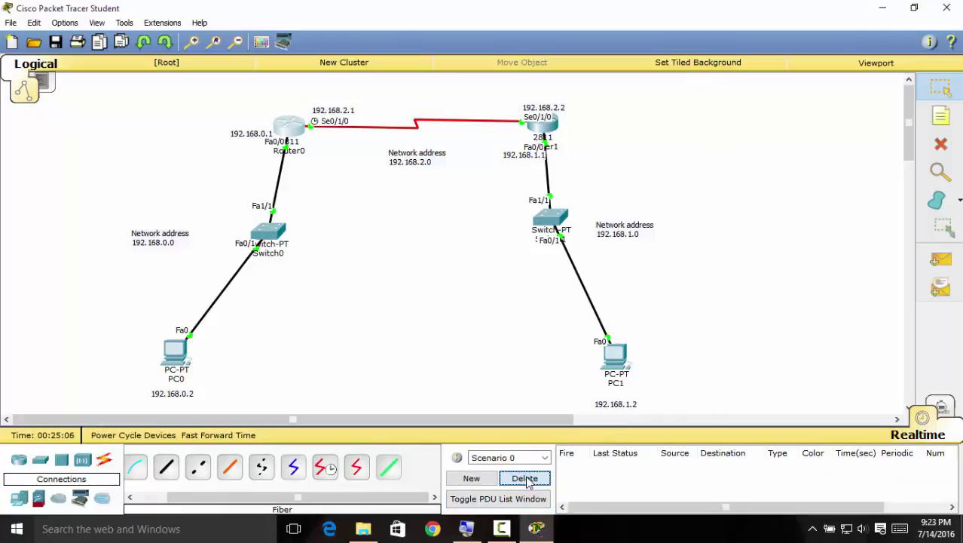
click(941, 259)
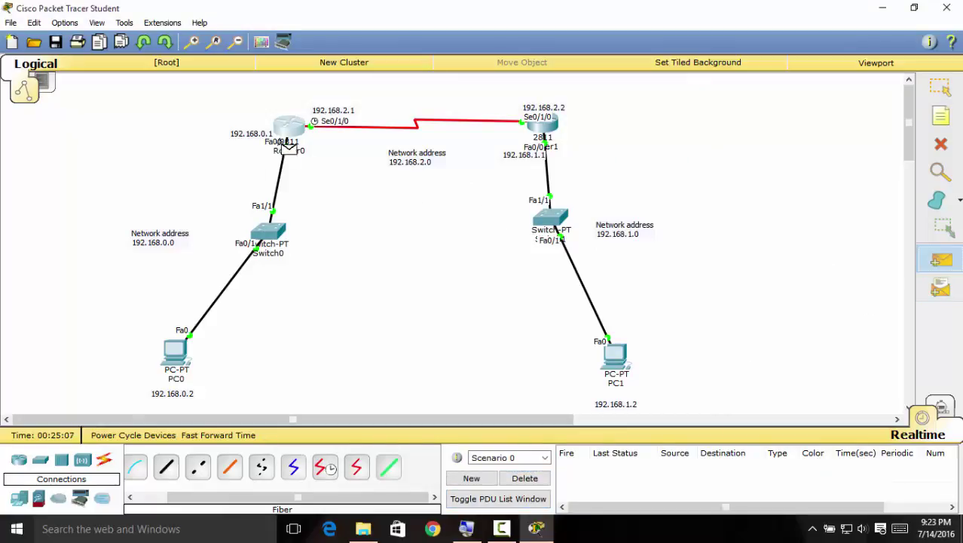
click(292, 131)
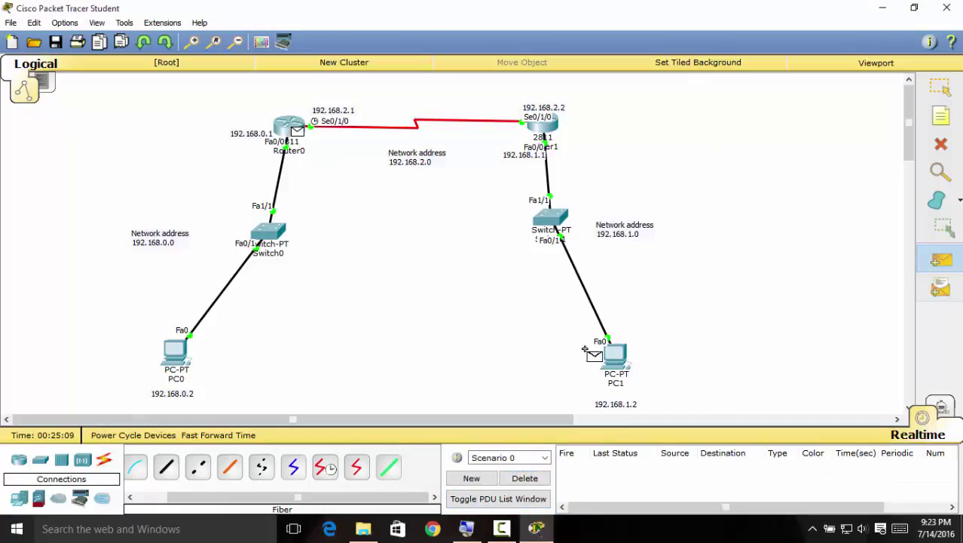
click(617, 355)
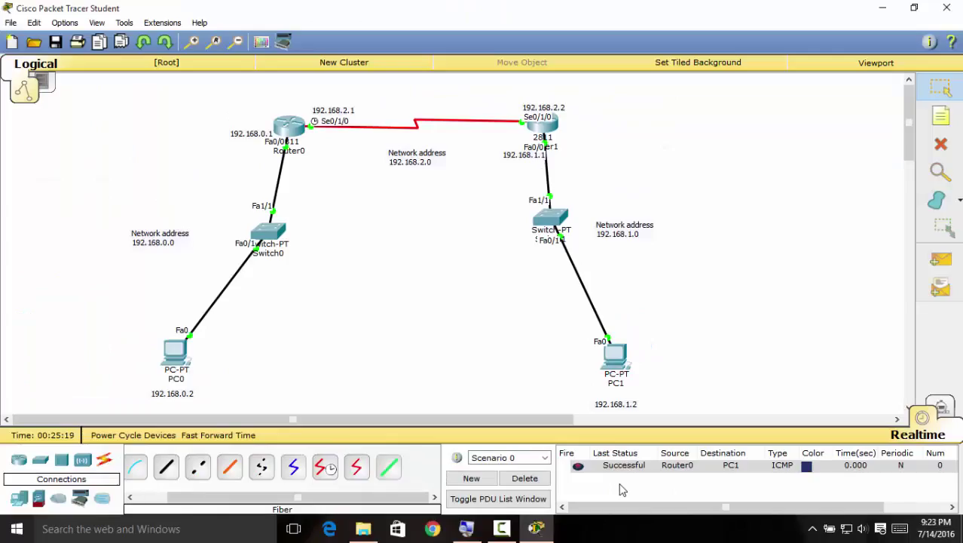
Send a simple PDU from Router1 to PC0.
click(941, 261)
click(548, 126)
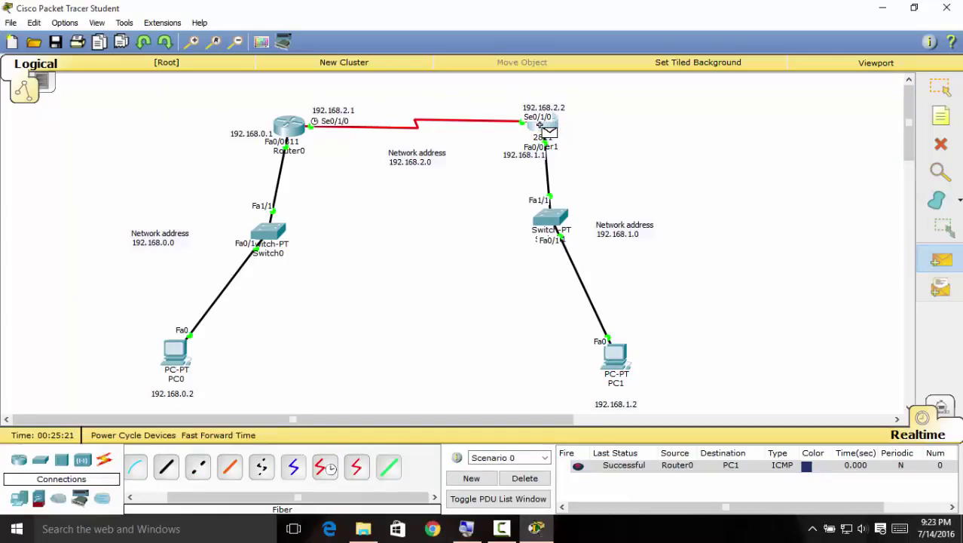
click(176, 353)
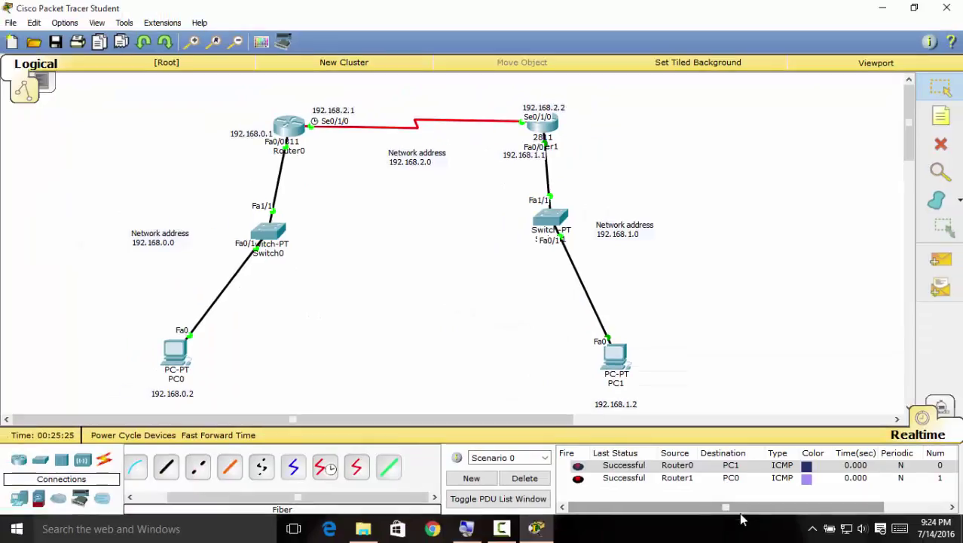
Send a simple PDU from PC0 to PC1 to test communication between the two networks.
click(940, 259)
click(176, 353)
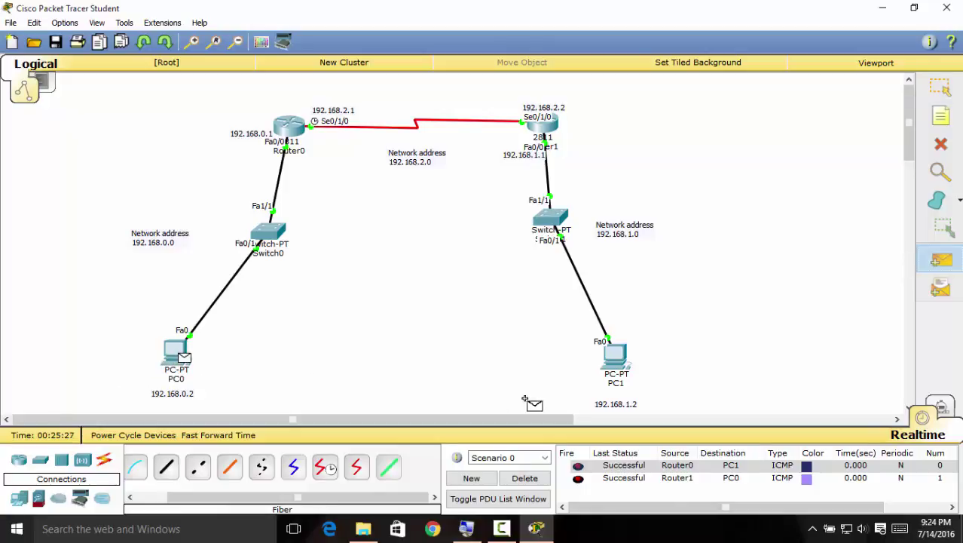
click(617, 361)
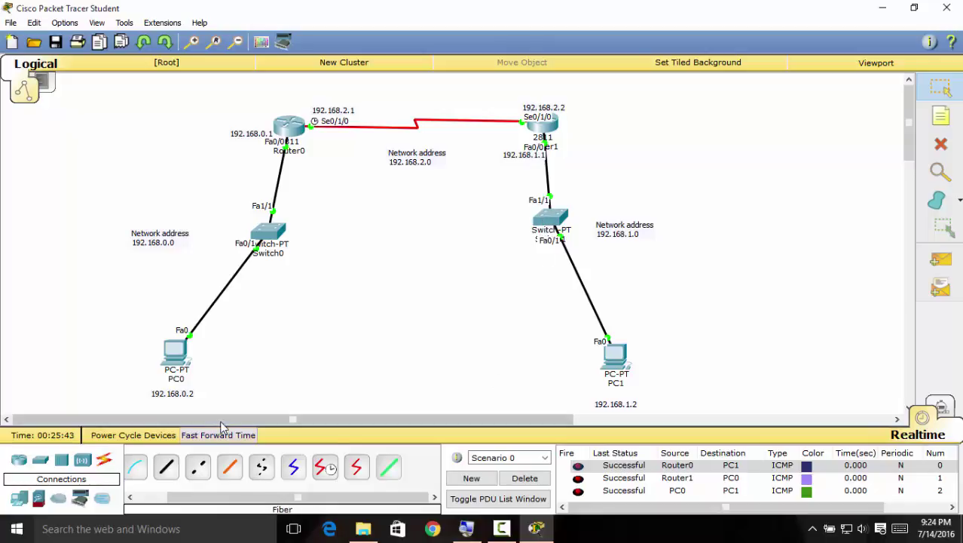
Add two generic PCs, one beside PC0 and one beside PC1.
click(17, 499)
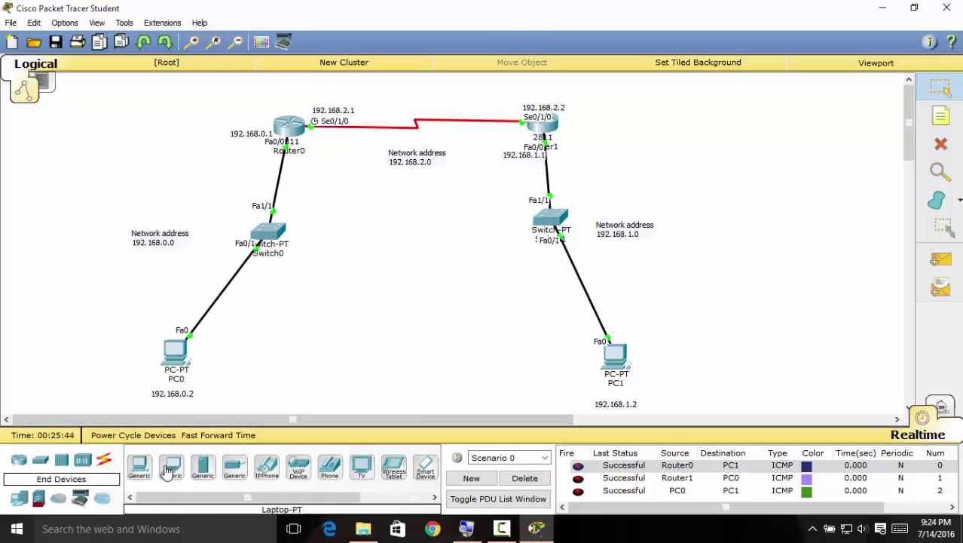
click(171, 466)
click(280, 354)
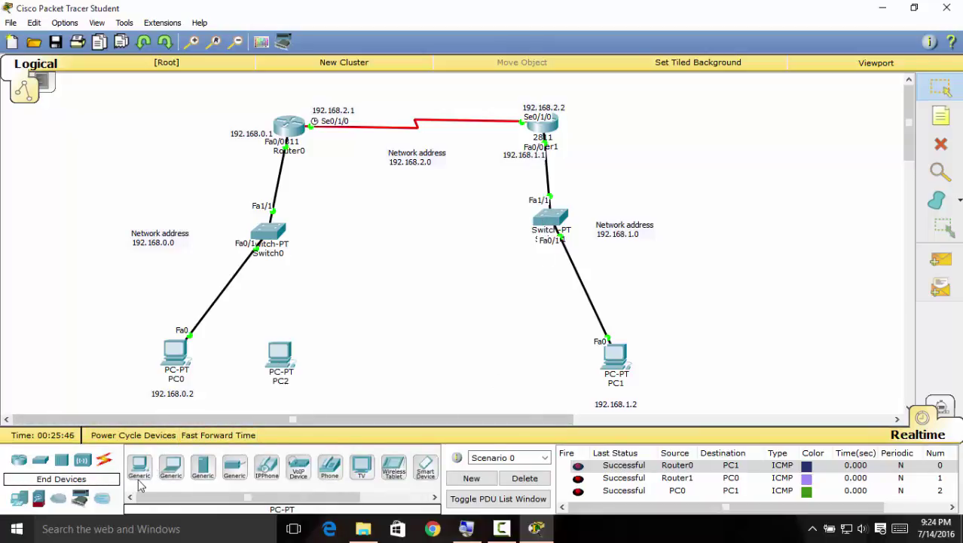
click(518, 349)
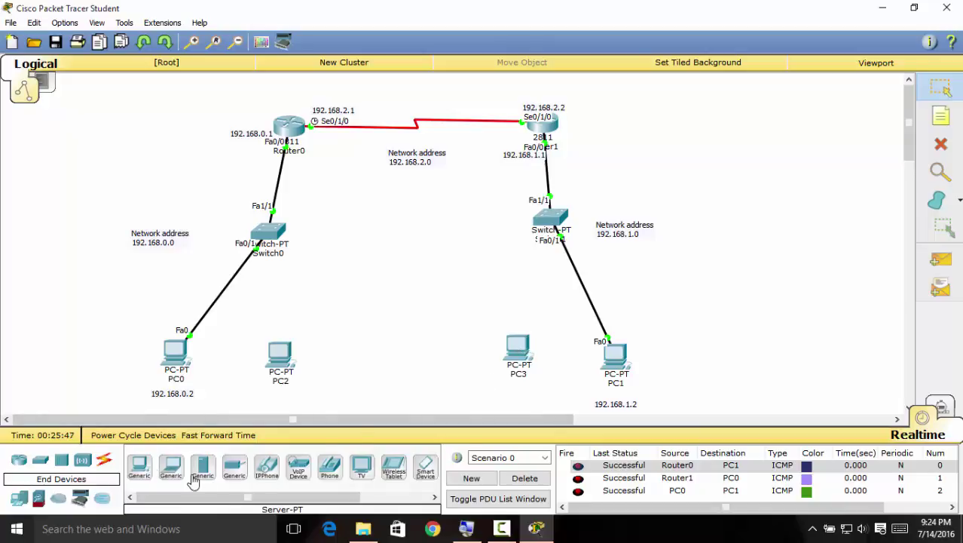
Connect PC2's FastEthernet0 port to Switch0's FastEthernet2/1 port with a copper straight-through cable.
click(104, 461)
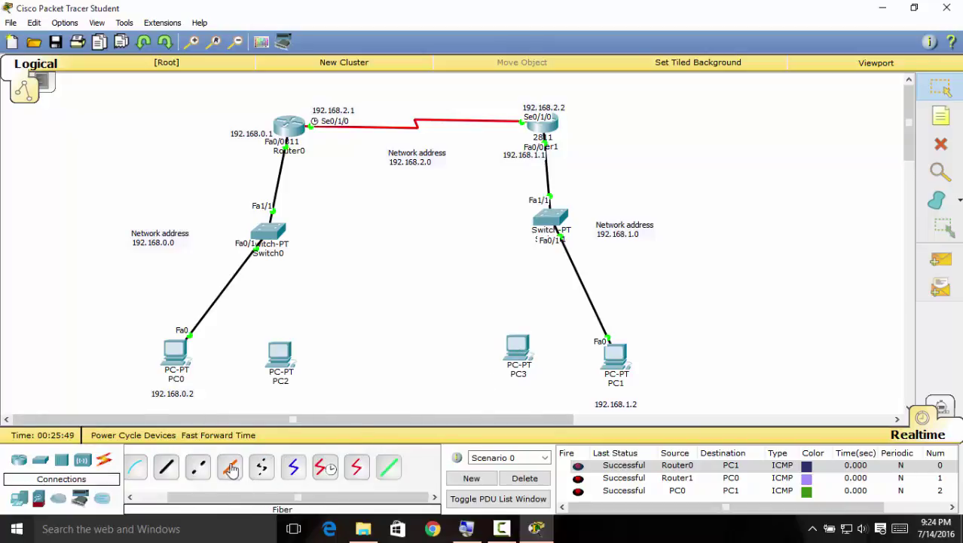
click(167, 468)
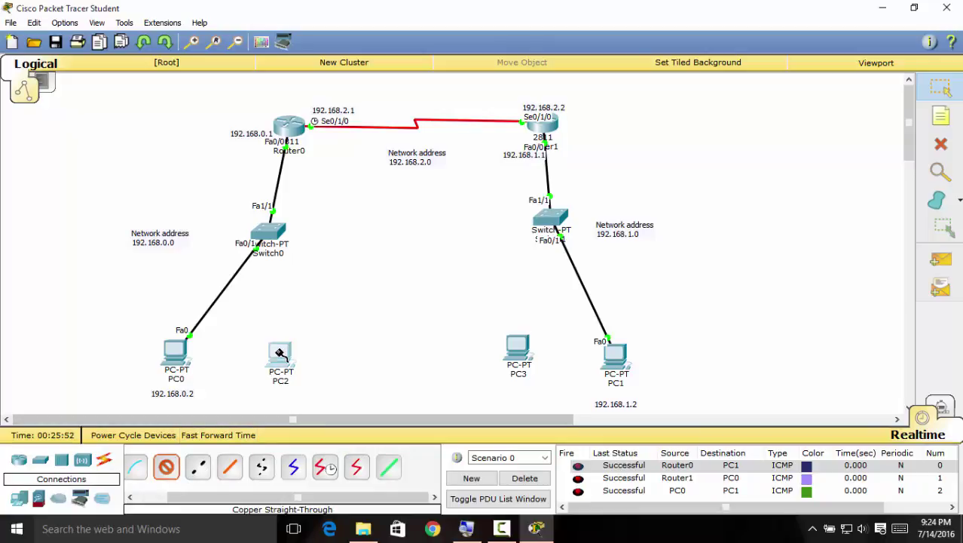
click(279, 354)
click(318, 377)
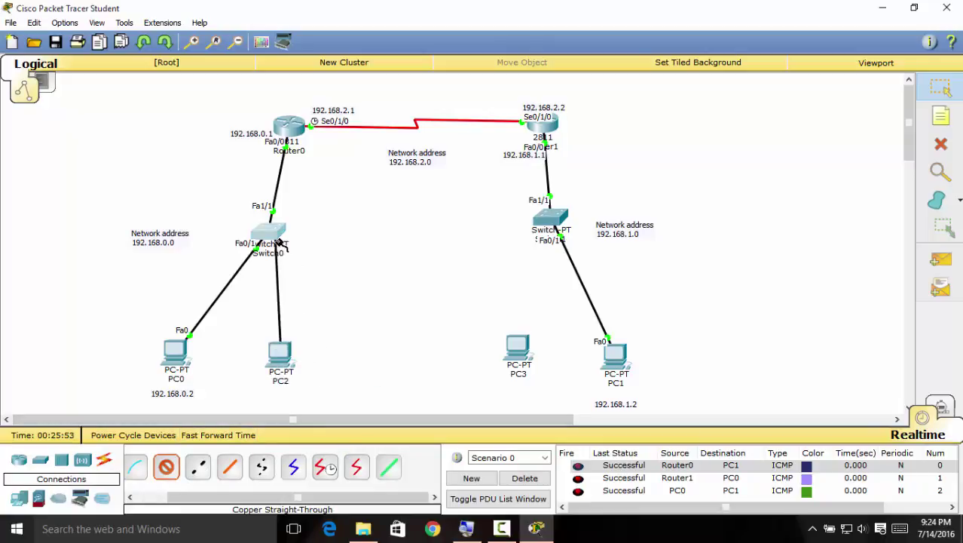
click(277, 241)
click(307, 264)
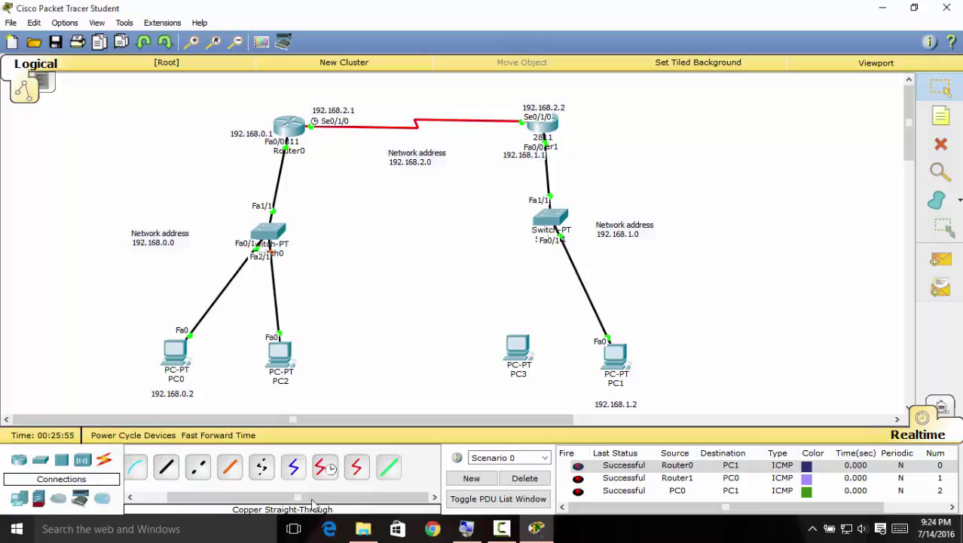
Connect PC3's FastEthernet0 port to FastEthernet2/1 of the 192.168.1.0 network's switch with a copper straight-through cable.
click(166, 468)
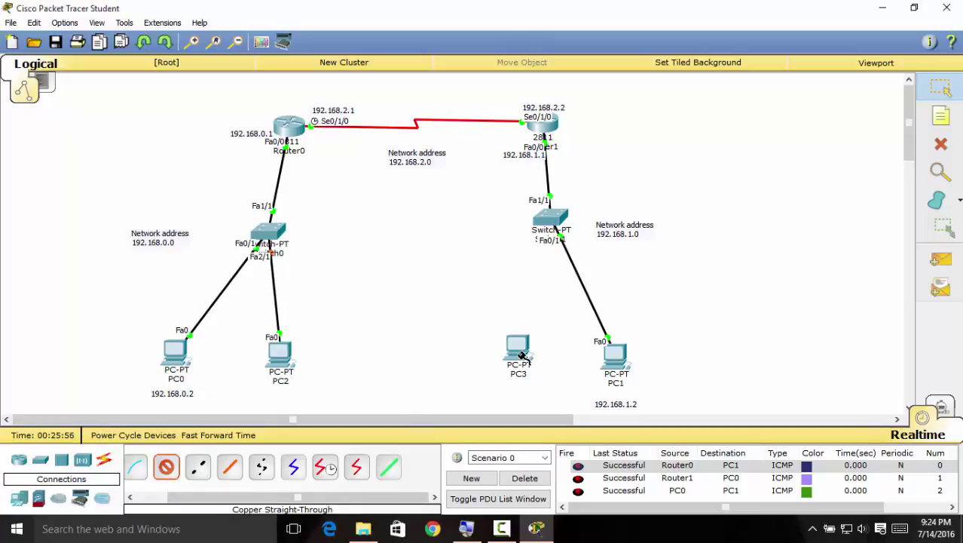
click(520, 349)
click(548, 377)
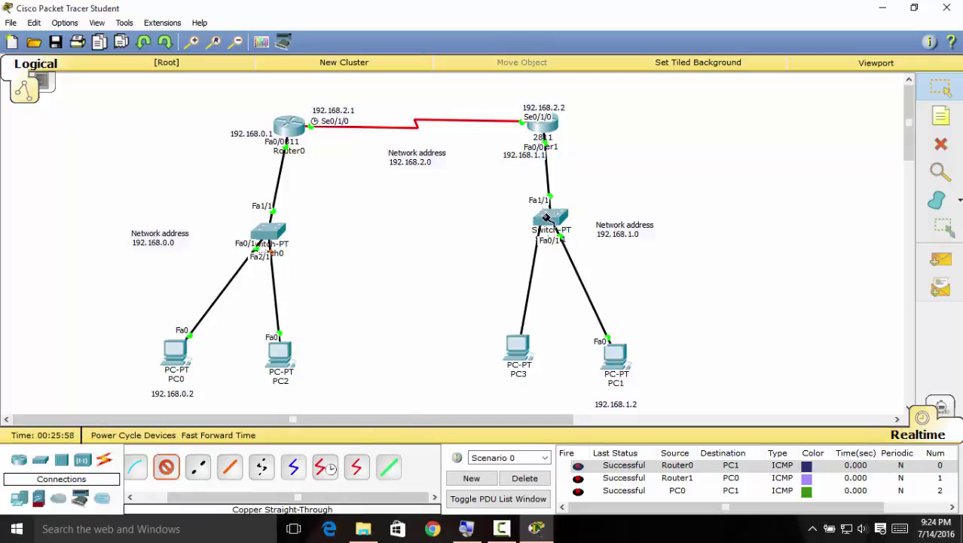
click(547, 217)
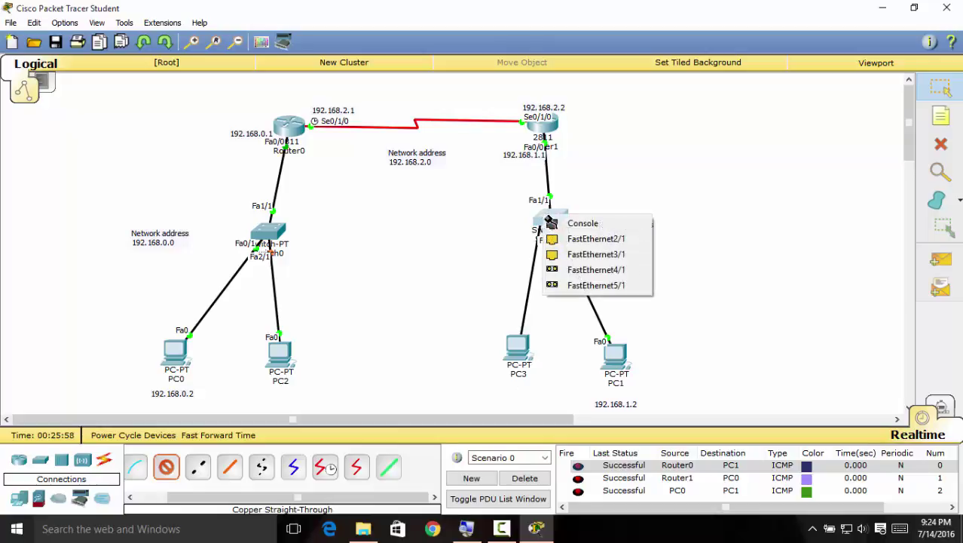
click(578, 242)
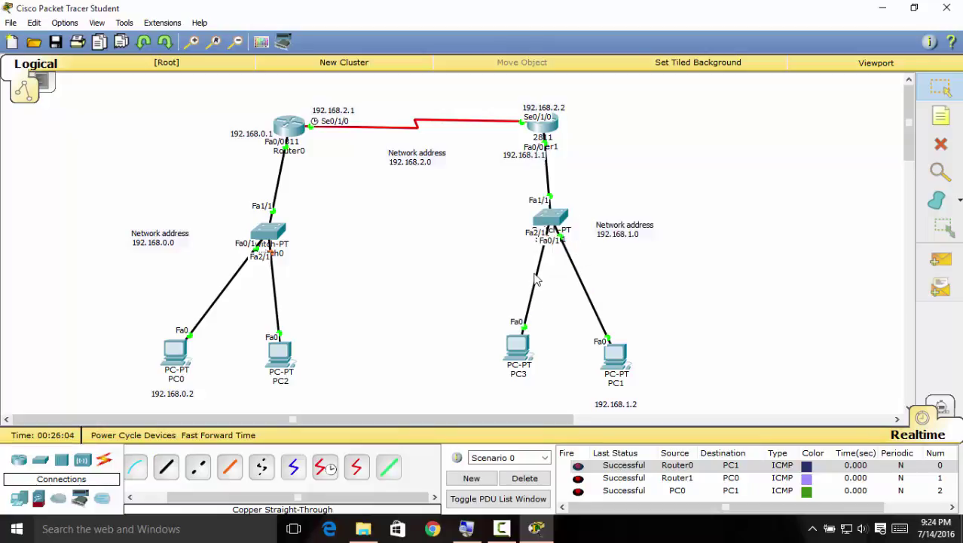
click(292, 361)
click(696, 92)
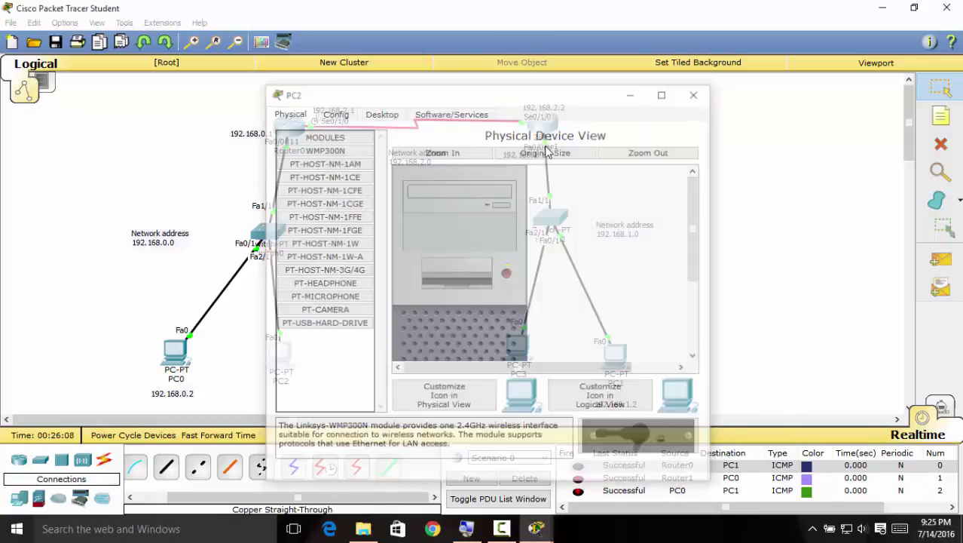
drag(289, 355, 286, 358)
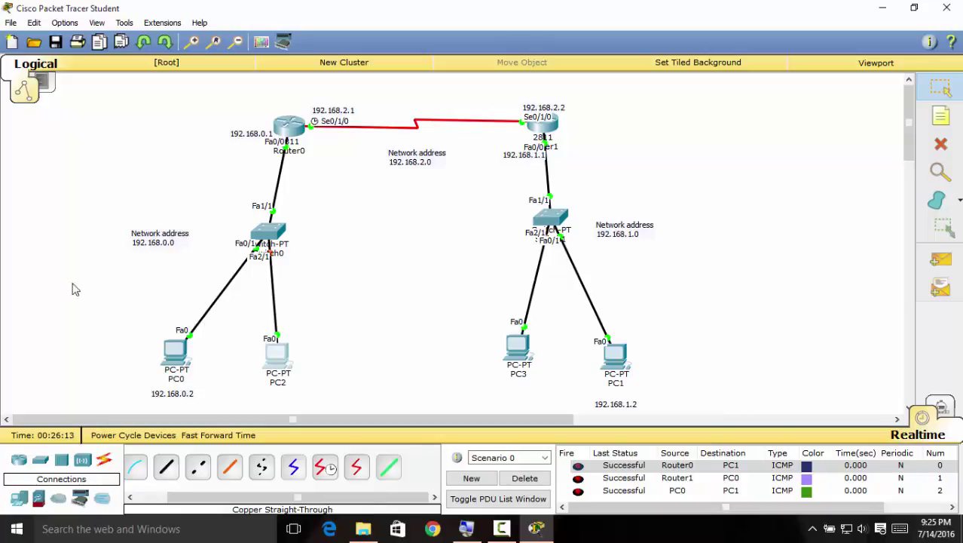
Open PC2's IP Configuration and move its window so that the 192.168.0.0 network stays in view.
click(277, 353)
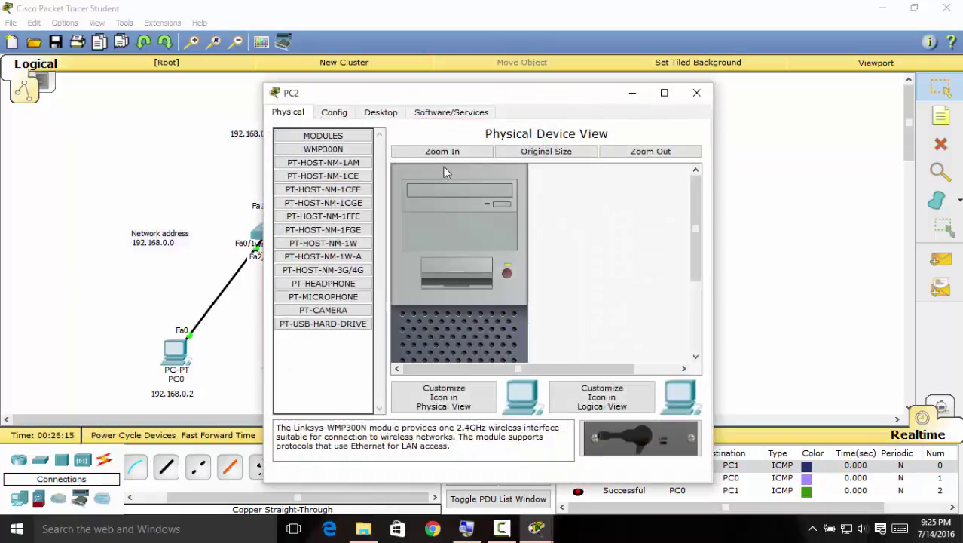
click(383, 114)
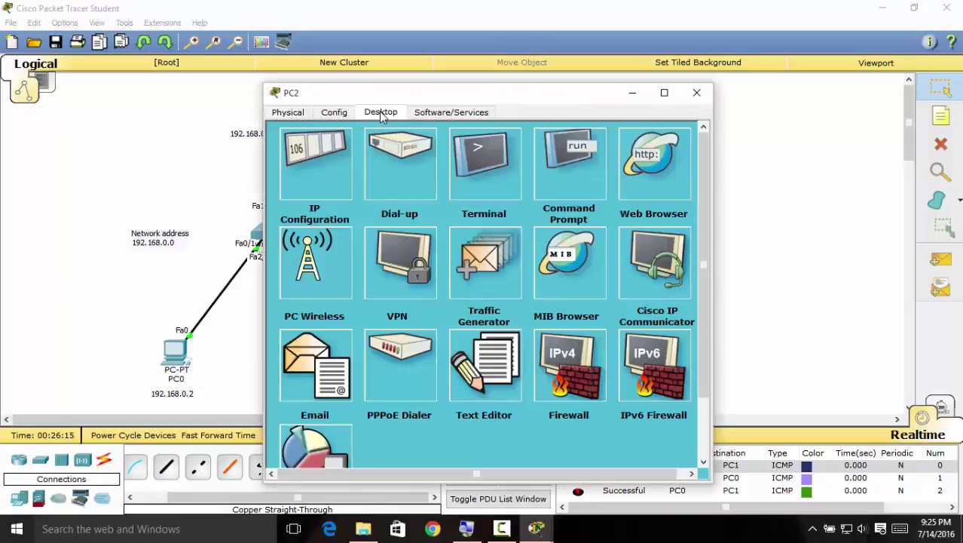
click(304, 164)
click(443, 195)
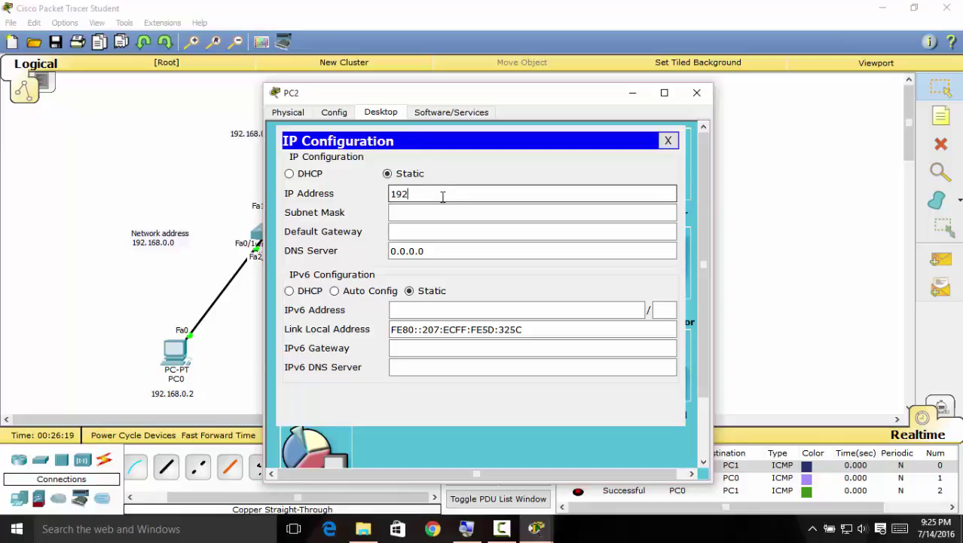
drag(462, 94, 574, 83)
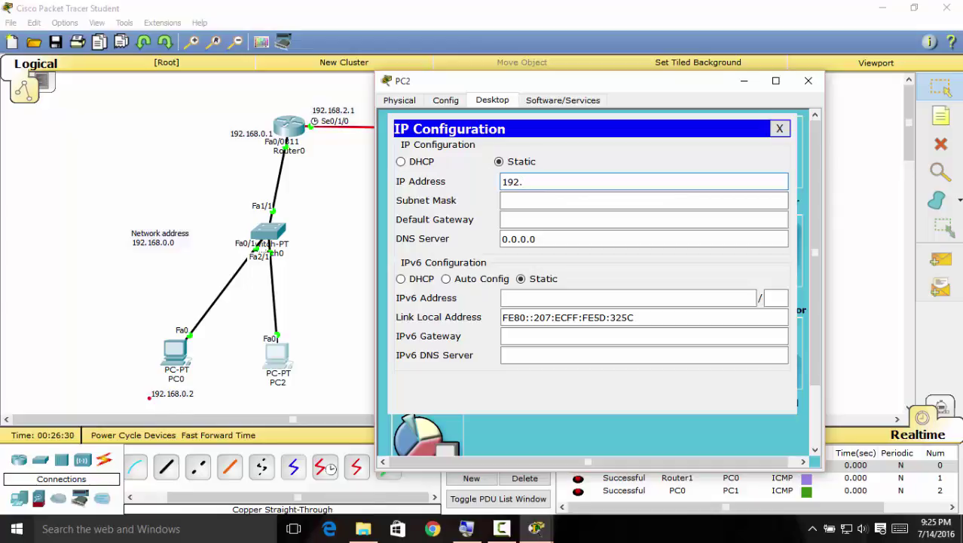
drag(147, 400, 200, 404)
key(Escape)
click(525, 276)
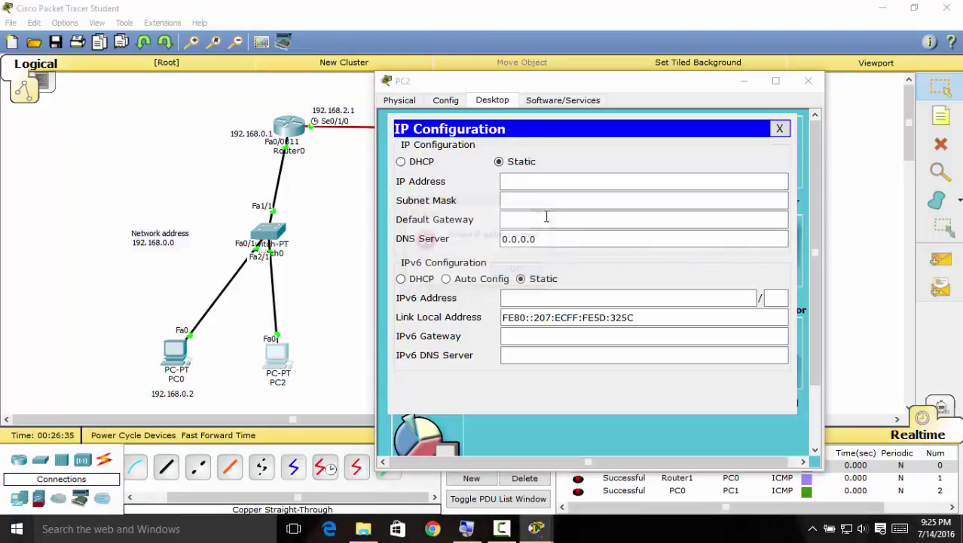
Set PC2's static IP address to 192.168.0.3 with subnet mask 255.255.255.0.
click(547, 181)
text(192)
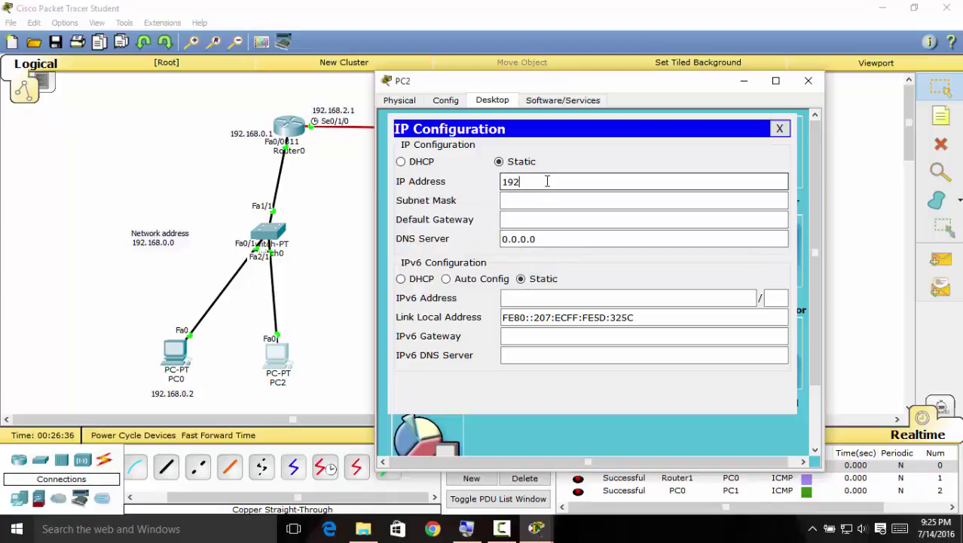
text(.168.0.3)
drag(543, 187, 198, 393)
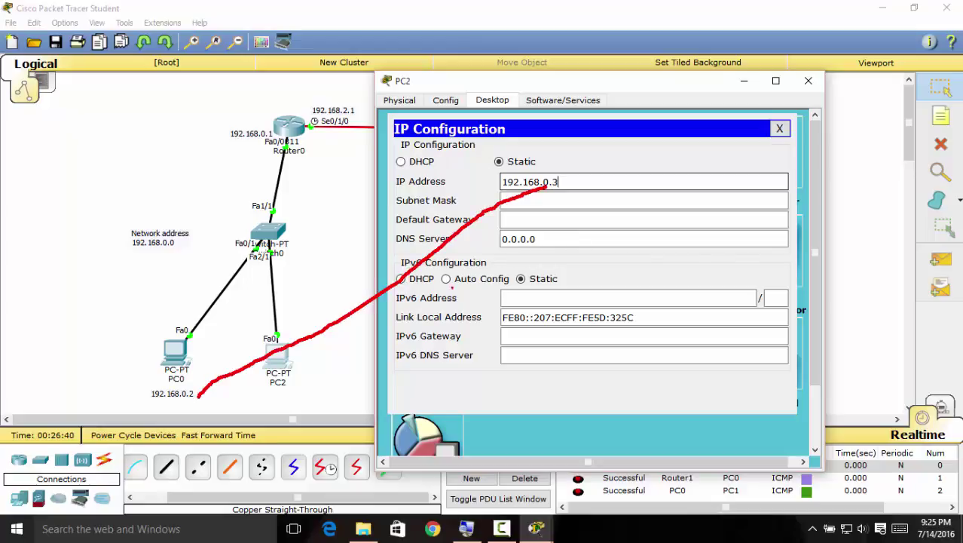
key(Escape)
click(551, 204)
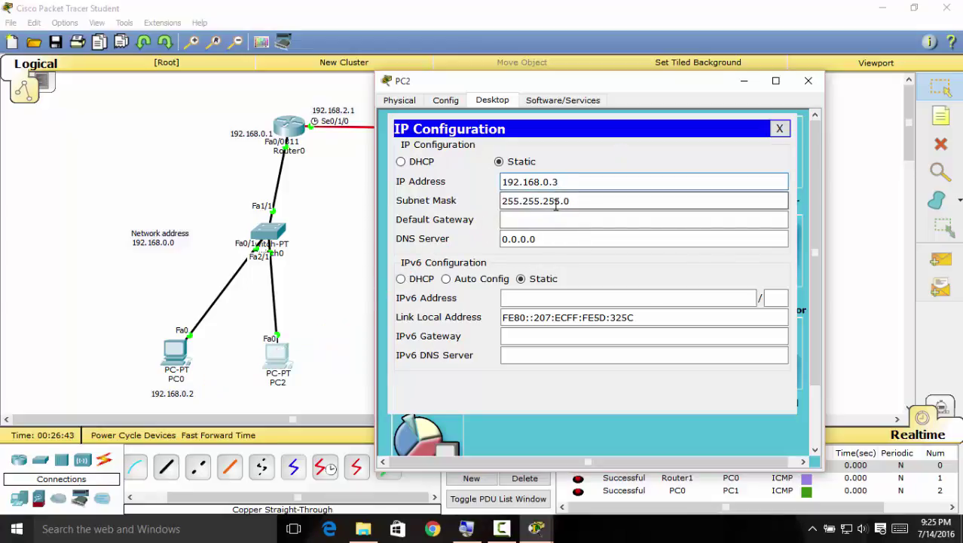
Set PC2's default gateway to 192.168.0.1, the address of Router0's LAN interface, and close PC2's window.
click(579, 218)
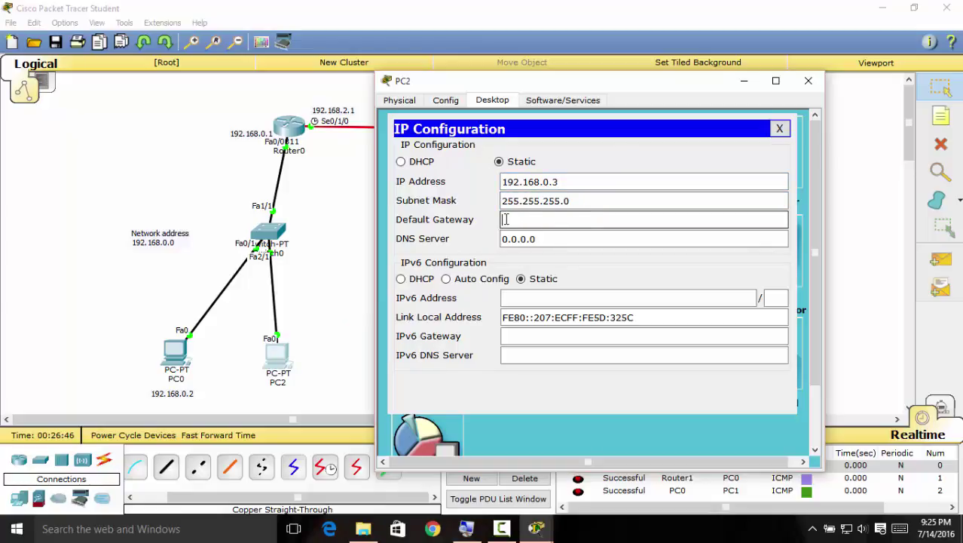
drag(494, 220, 240, 139)
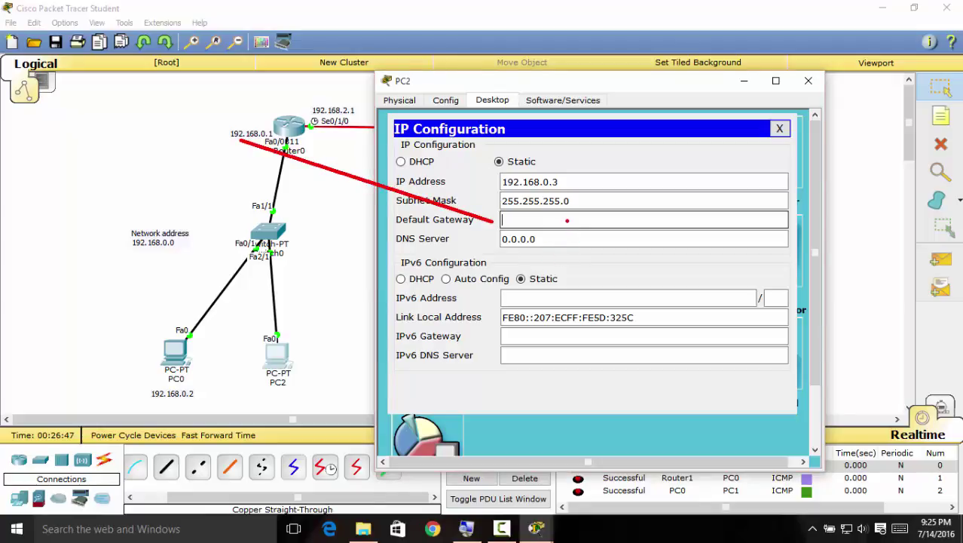
key(Escape)
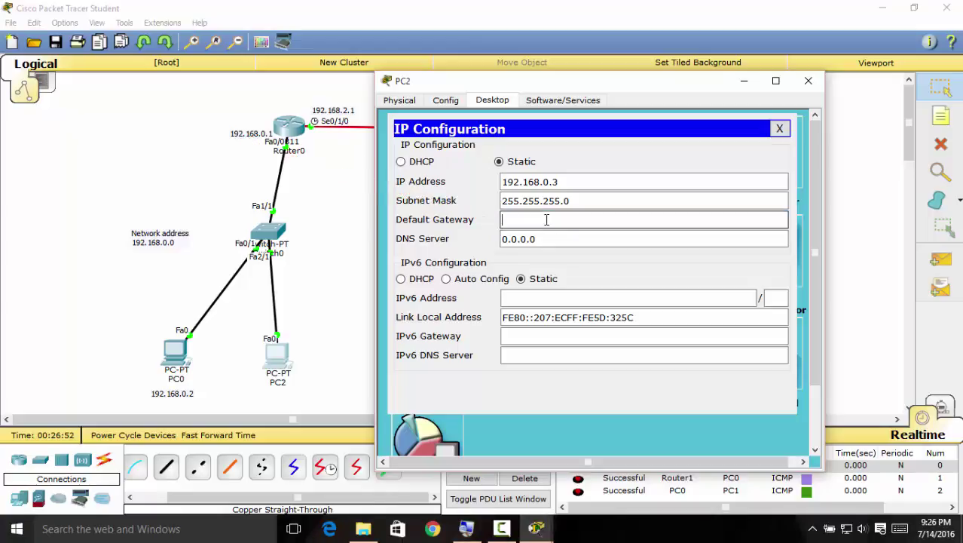
text(192.168.0.1)
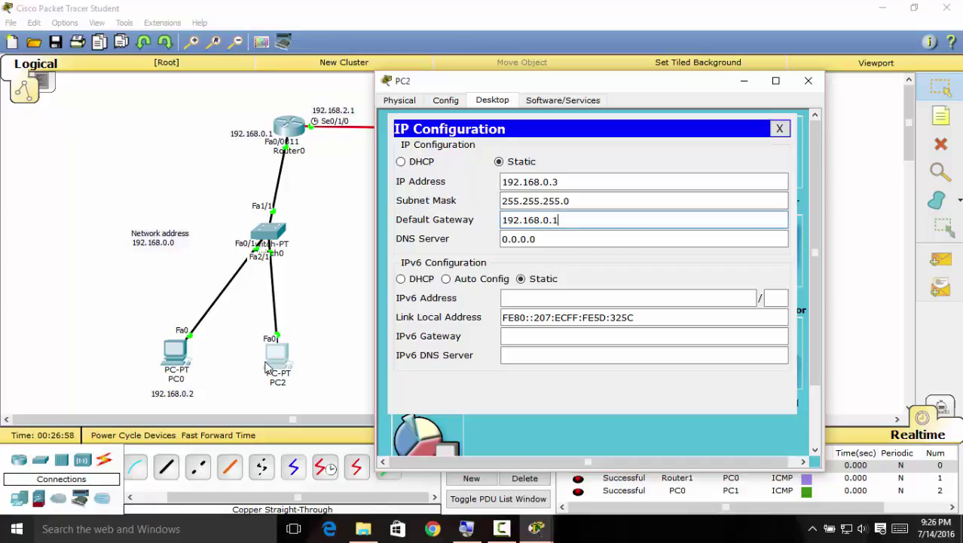
mouse_move(301, 320)
mouse_down()
mouse_move(293, 422)
mouse_move(310, 219)
mouse_move(254, 141)
mouse_move(234, 136)
mouse_move(291, 144)
mouse_up()
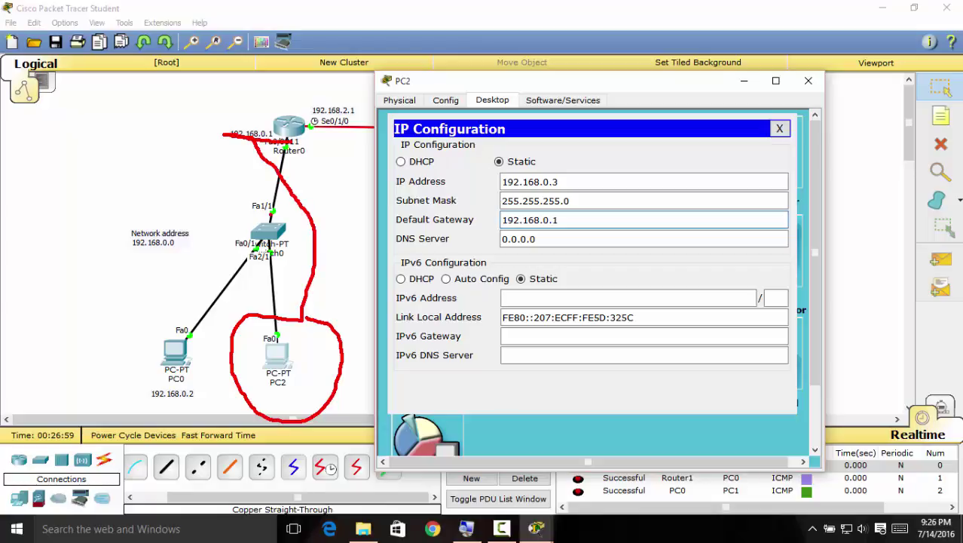
mouse_move(276, 310)
mouse_down()
mouse_move(264, 213)
mouse_move(280, 148)
mouse_up()
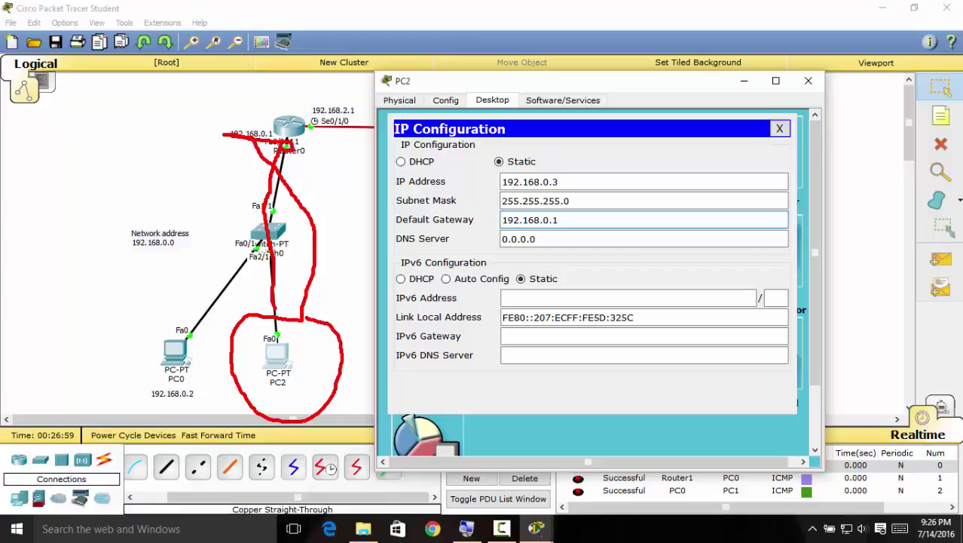
drag(227, 139, 263, 144)
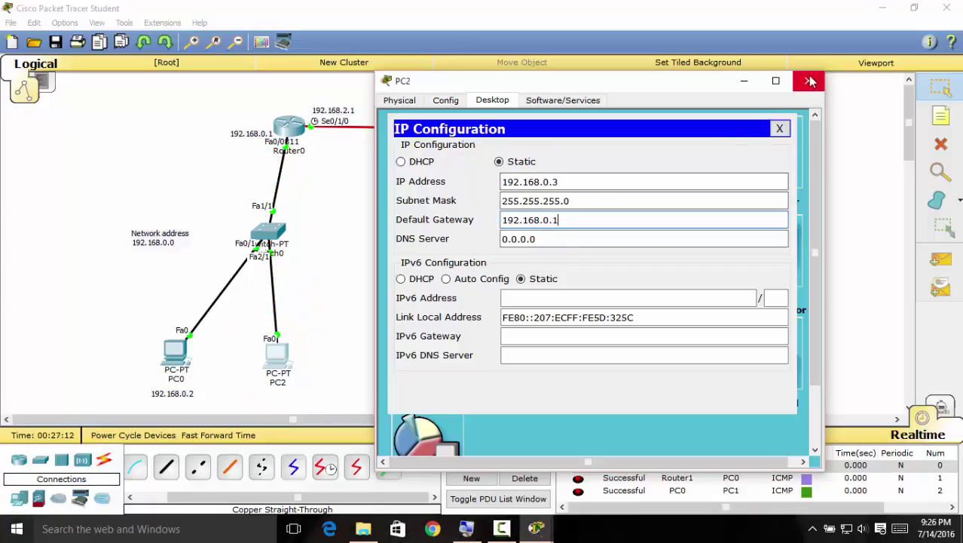
click(811, 81)
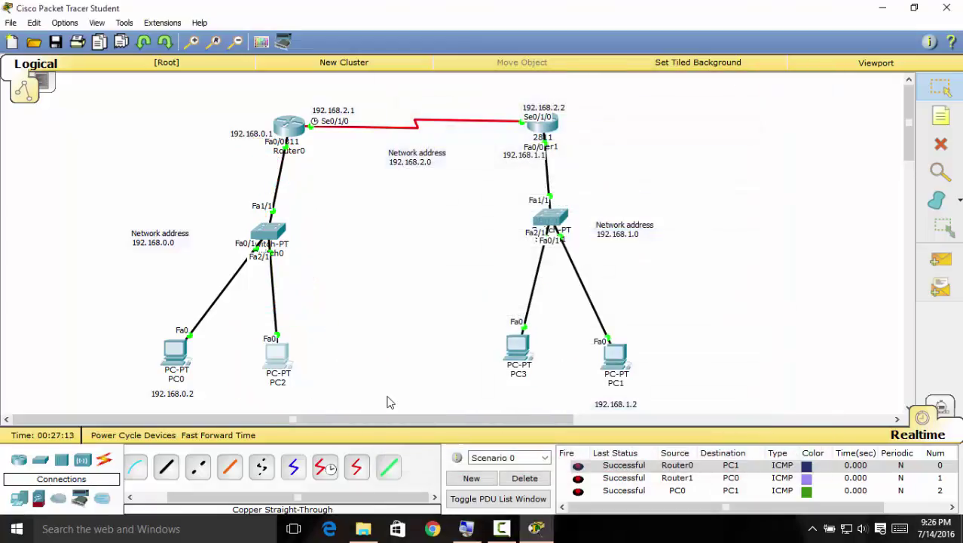
Open PC3's IP Configuration and move its window so that the 192.168.1.0 network stays in view.
click(517, 346)
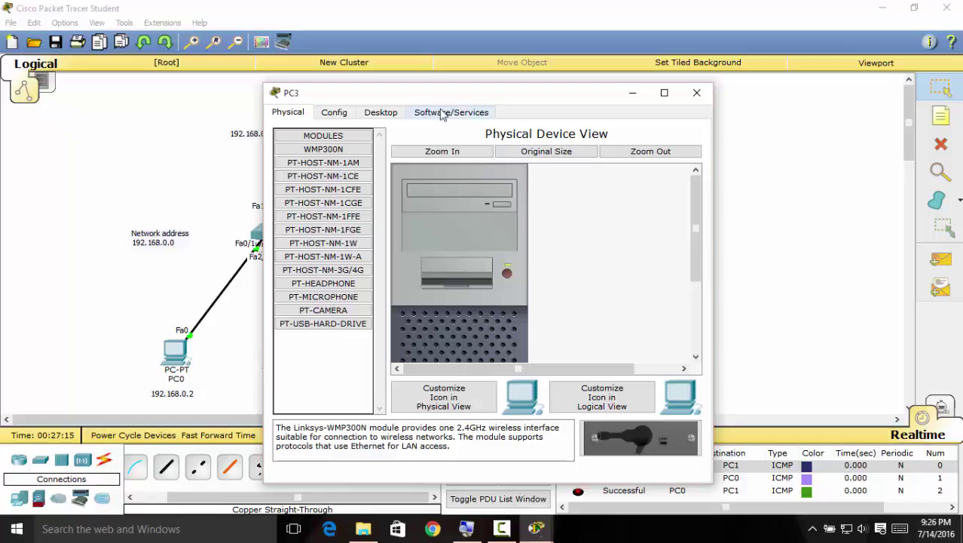
click(382, 113)
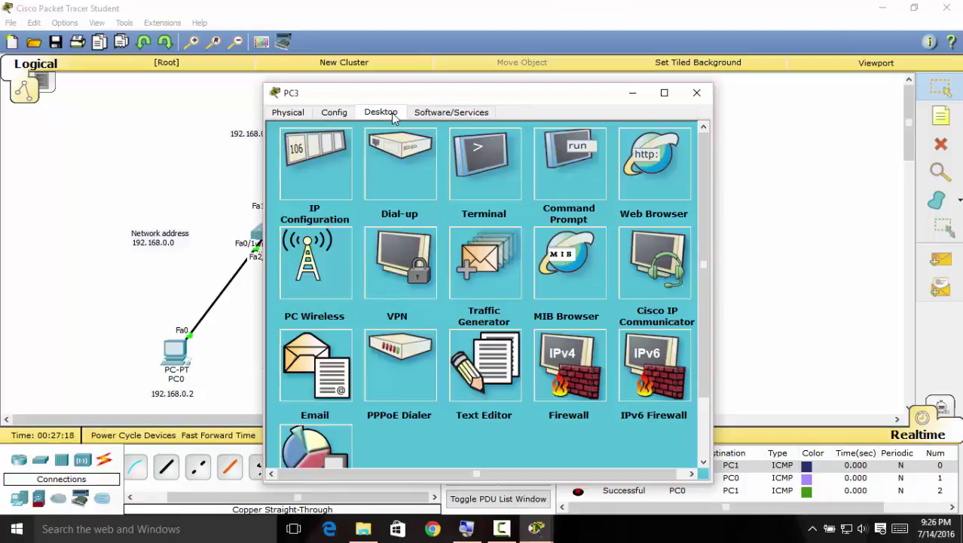
click(332, 168)
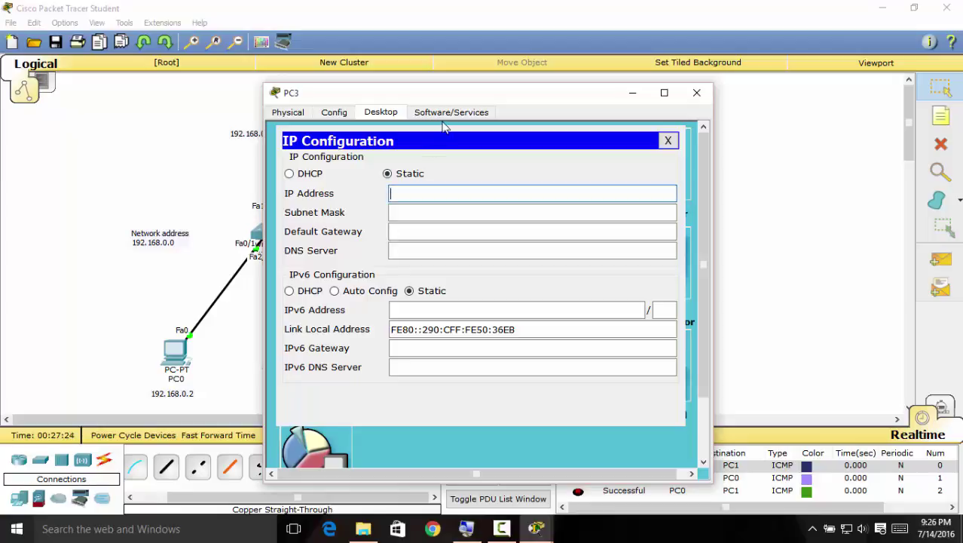
drag(459, 100, 230, 106)
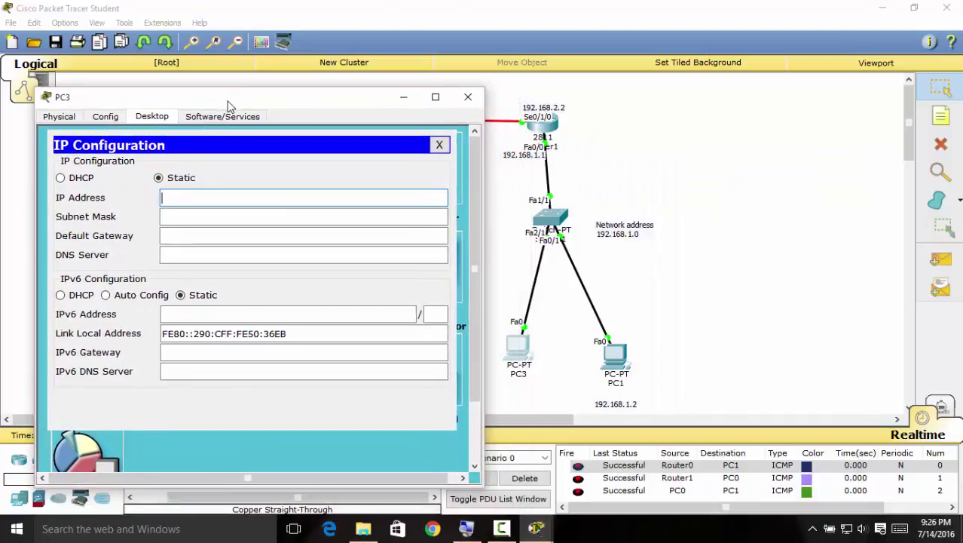
Set PC3's static IP address to 192.168.1.3 with subnet mask 255.255.255.0.
click(183, 198)
text(192.)
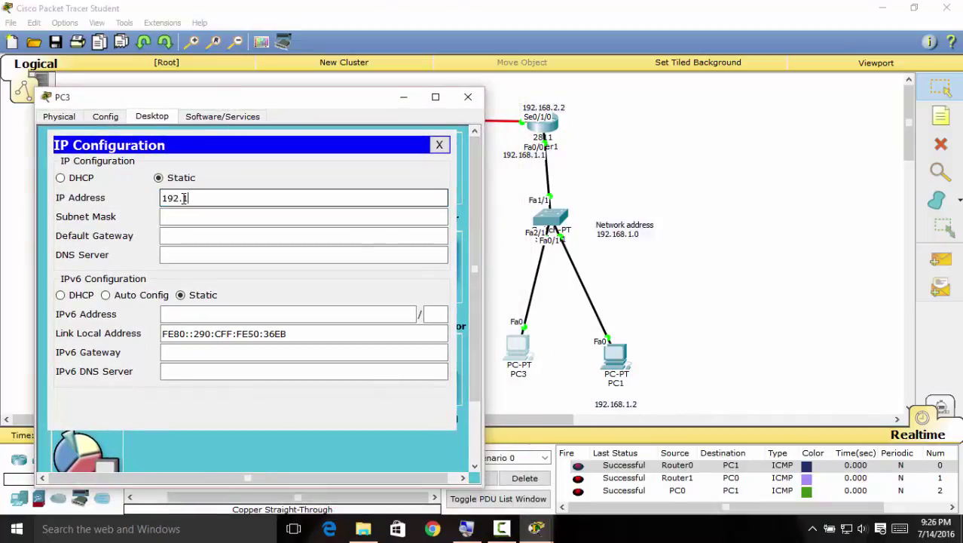
text(168.1.3)
key(Tab)
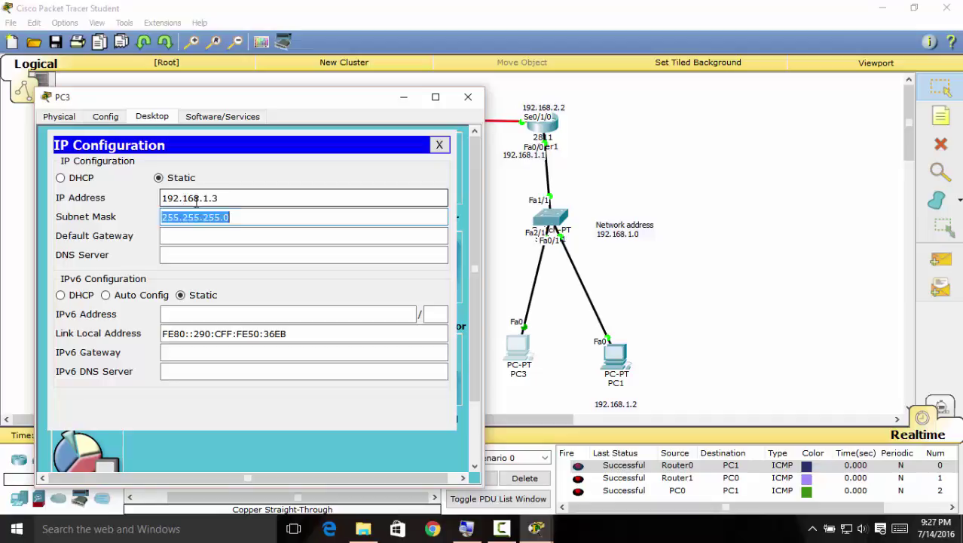
Set PC3's default gateway to 192.168.1.1, the address of Router1's LAN interface, and close PC3's window.
click(238, 236)
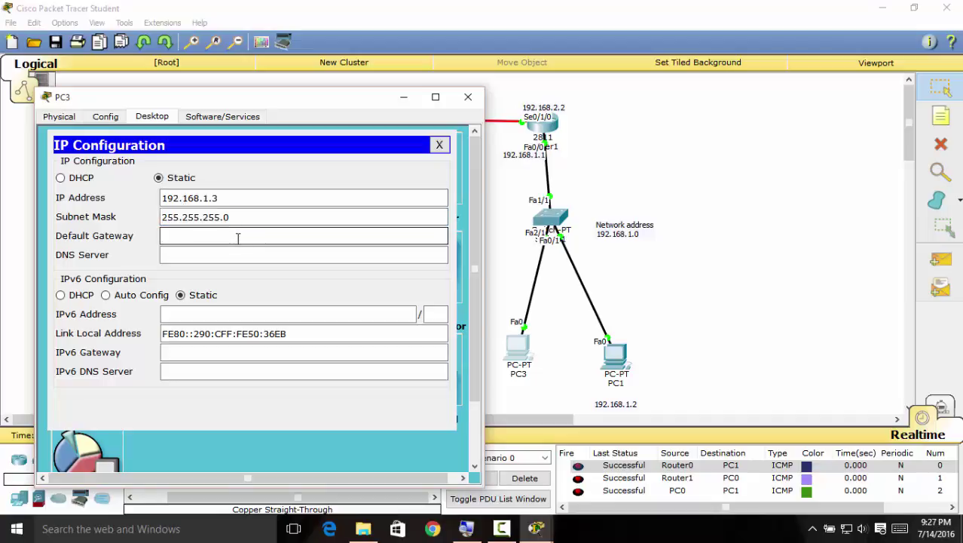
text(192.168.1.1)
mouse_move(233, 199)
mouse_down()
mouse_move(528, 307)
mouse_move(541, 349)
mouse_move(603, 400)
mouse_move(624, 403)
mouse_up()
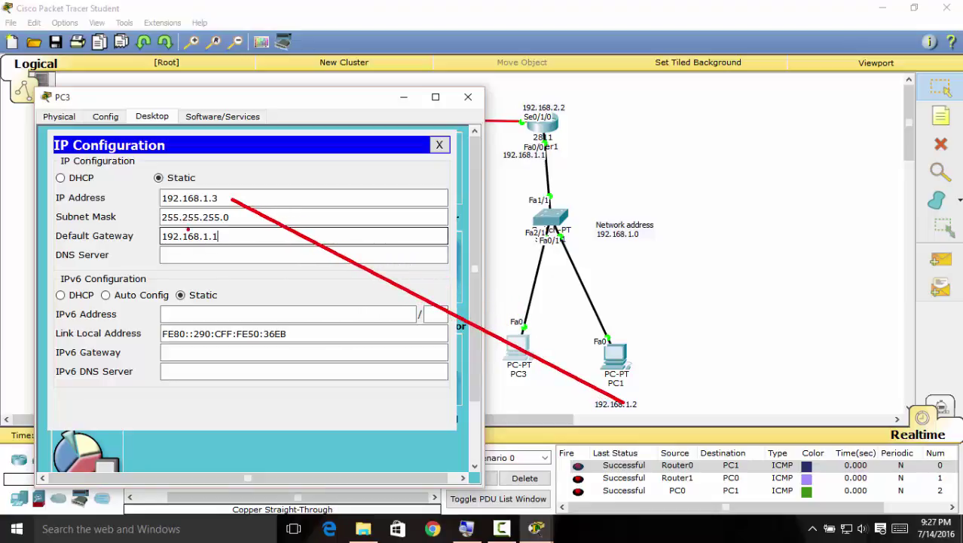
drag(203, 203, 240, 209)
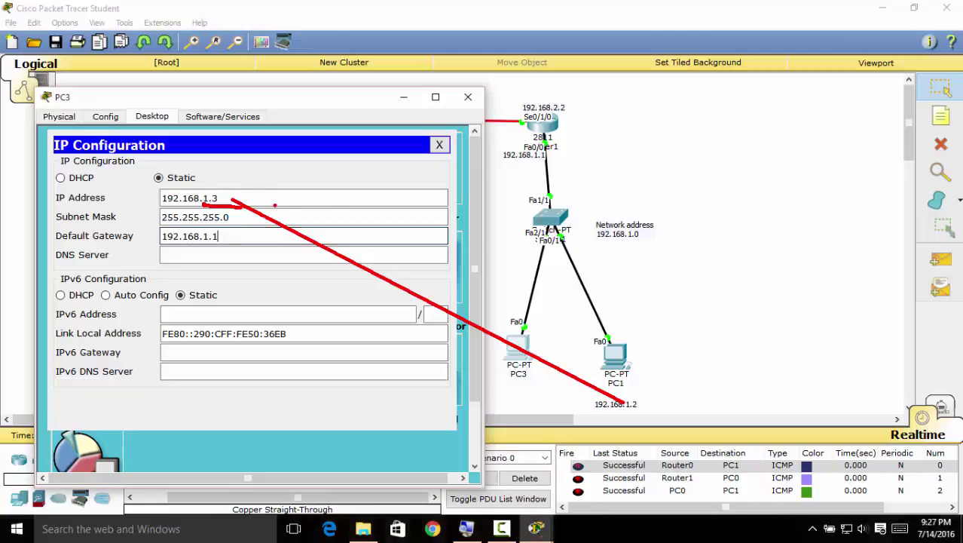
key(Escape)
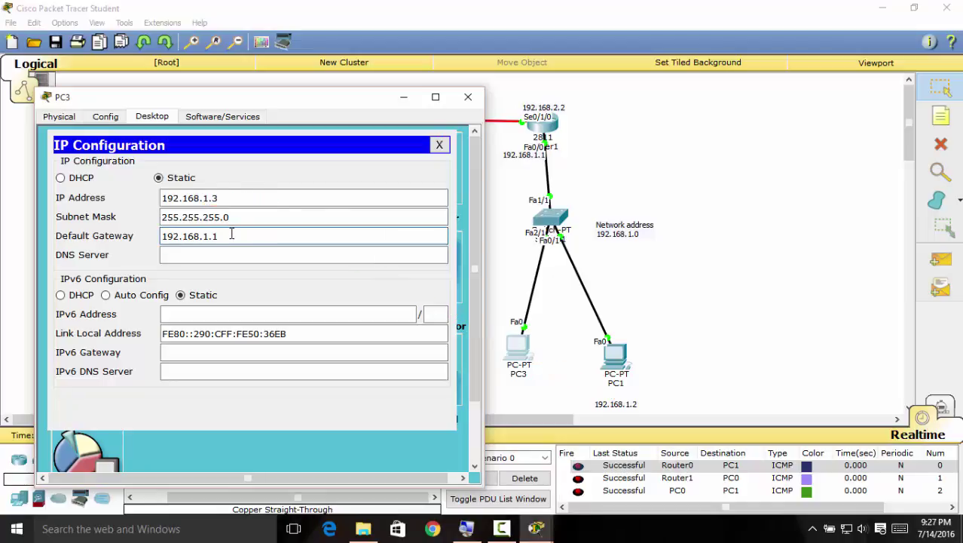
key(ctrl+2)
mouse_move(224, 237)
mouse_down()
mouse_move(528, 137)
mouse_move(531, 161)
mouse_up()
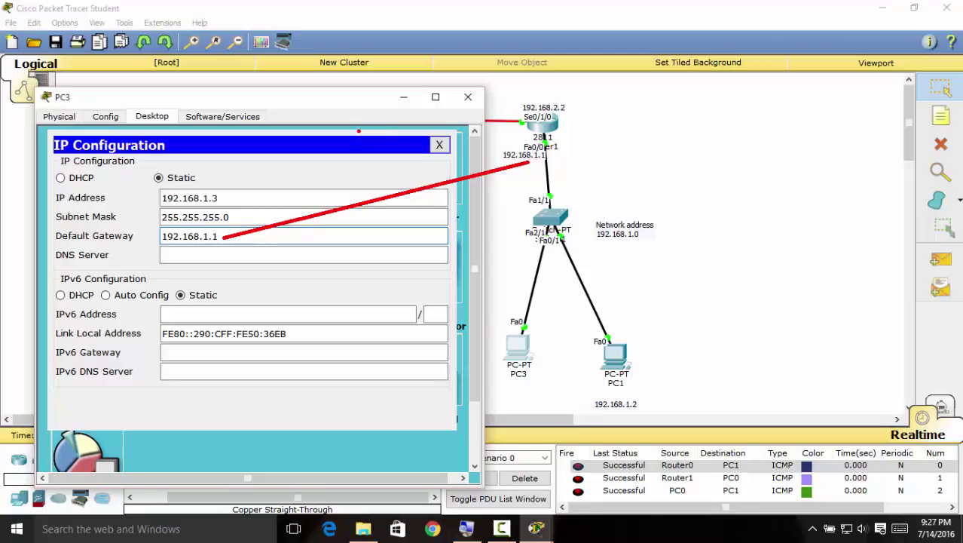
key(Escape)
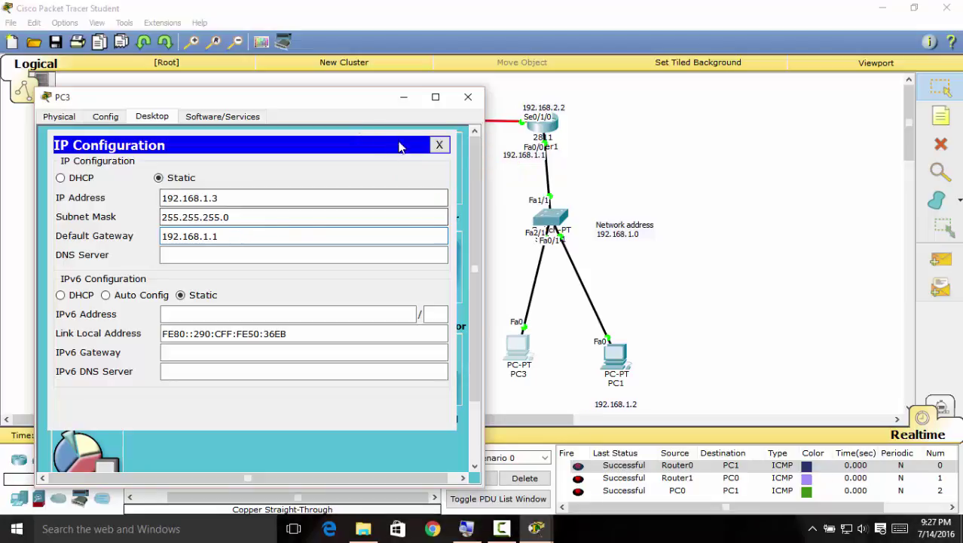
click(469, 96)
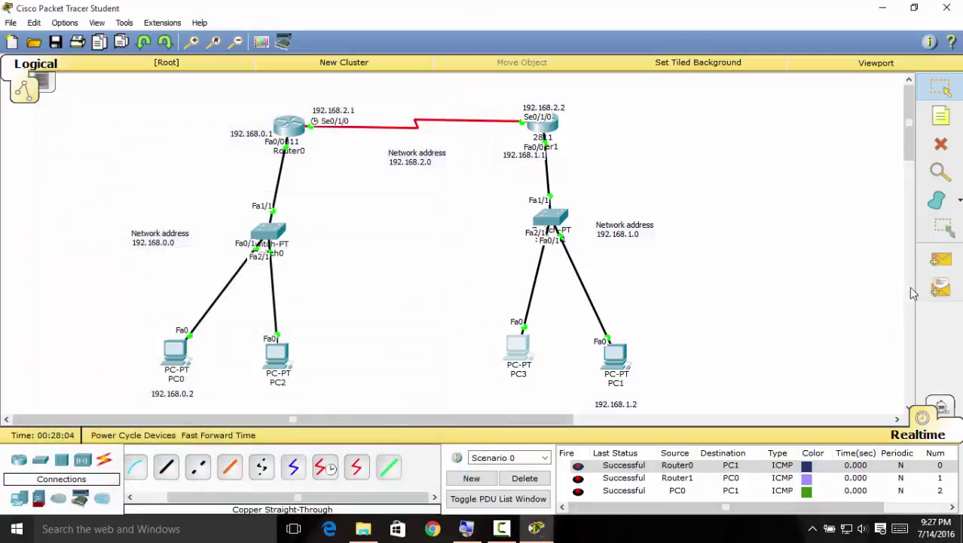
Send a simple PDU from PC3 to PC2 and clear all PDUs from Scenario 0.
click(940, 259)
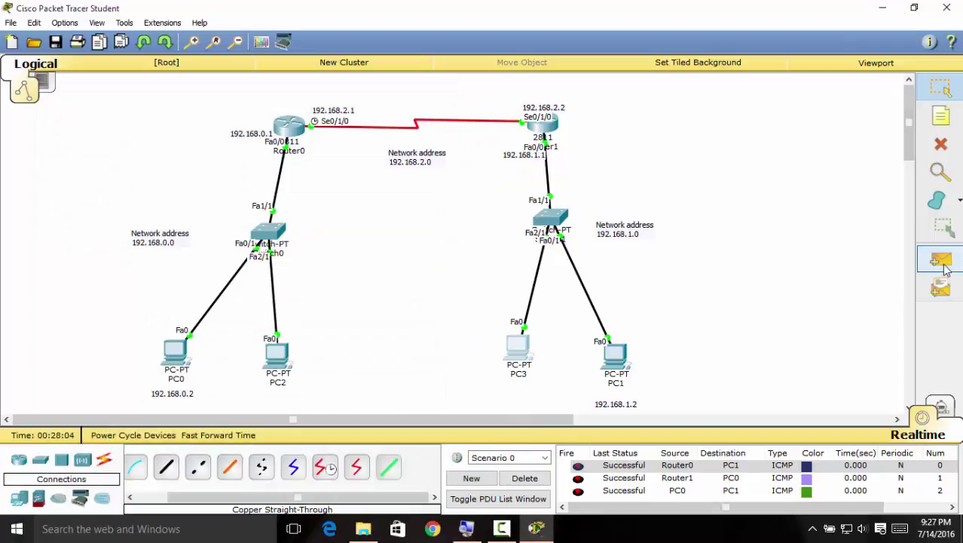
click(511, 350)
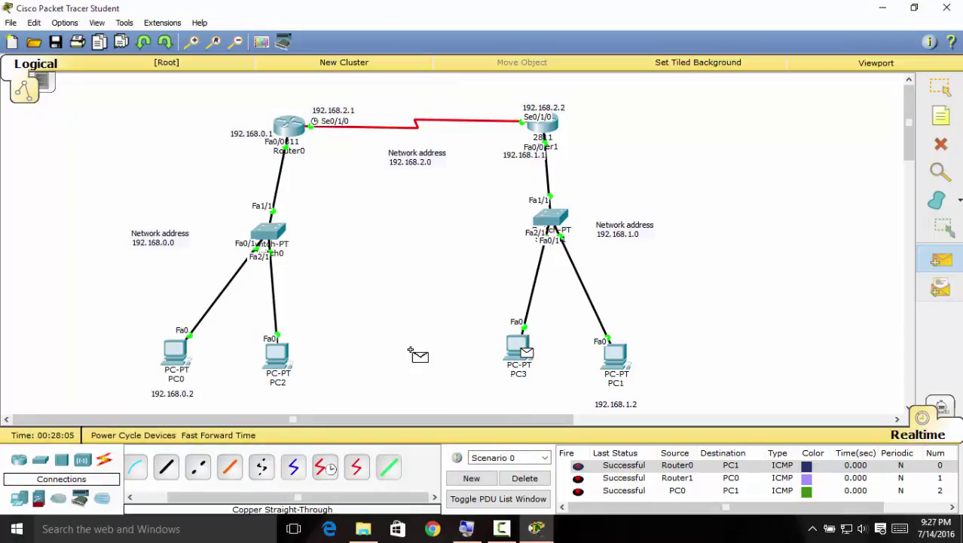
click(279, 358)
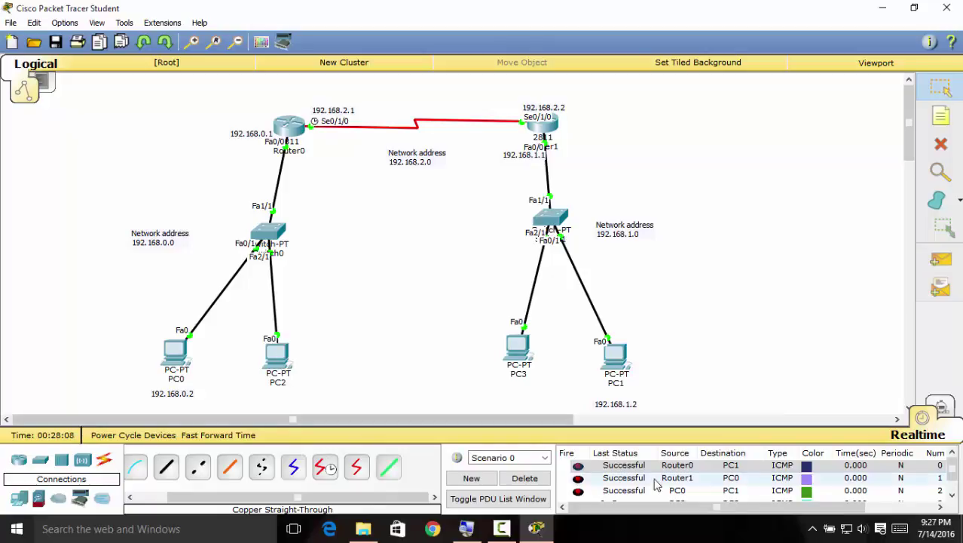
click(526, 478)
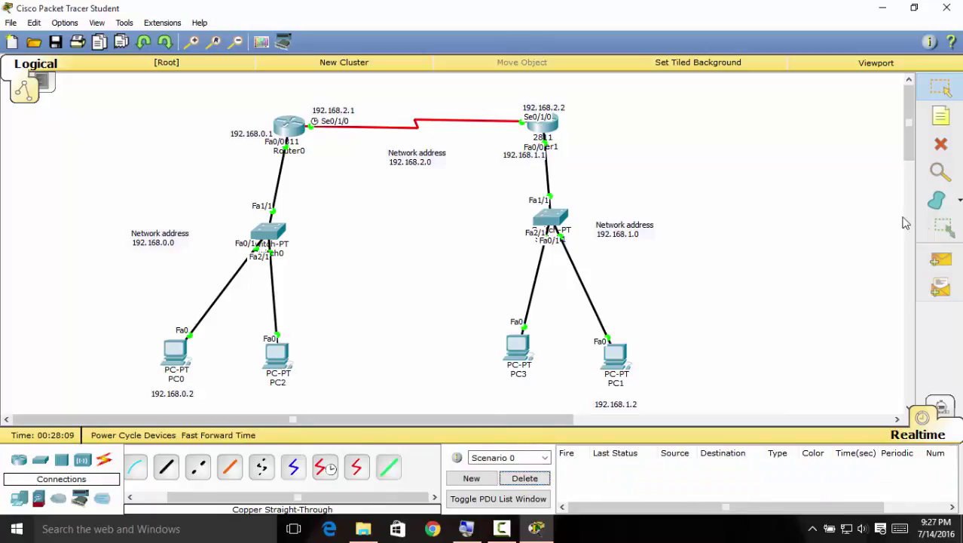
Send a simple PDU from PC2 to PC3 to test connectivity between the two networks.
click(941, 259)
click(279, 354)
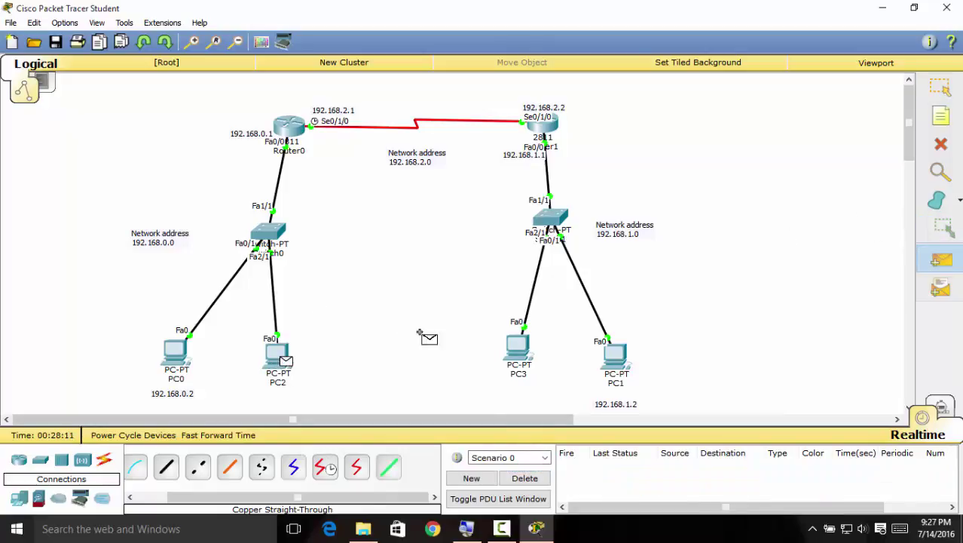
click(526, 349)
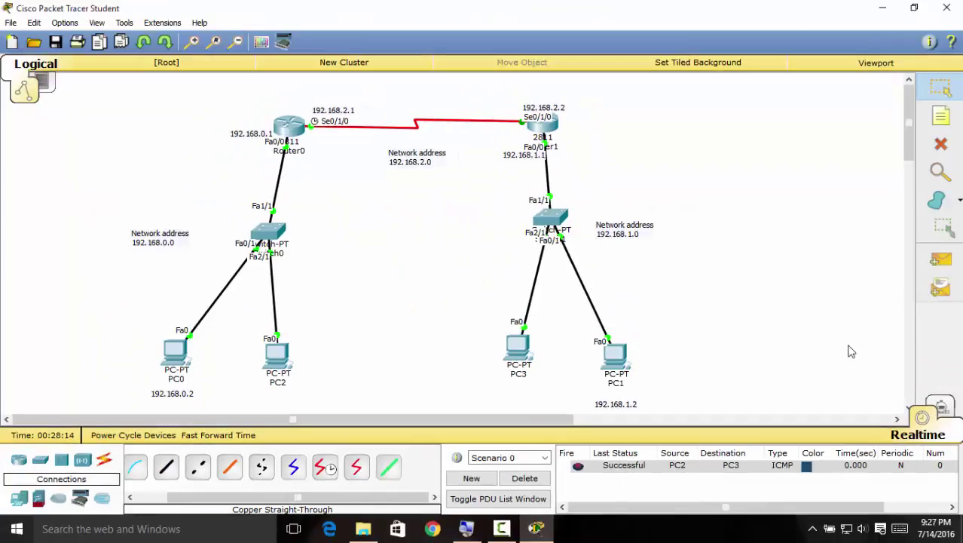
Send a simple PDU from PC0 to PC3 to test connectivity across the routers.
click(941, 260)
click(175, 354)
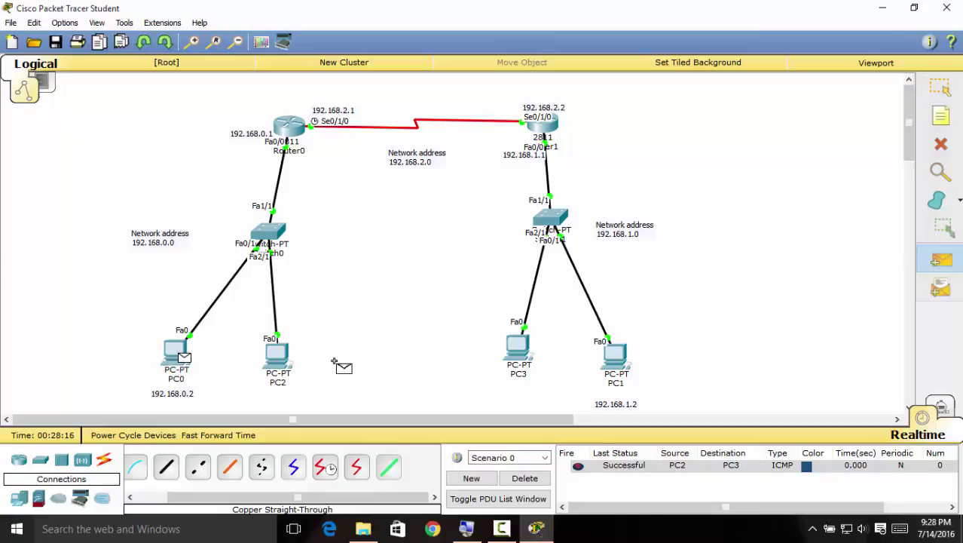
click(524, 354)
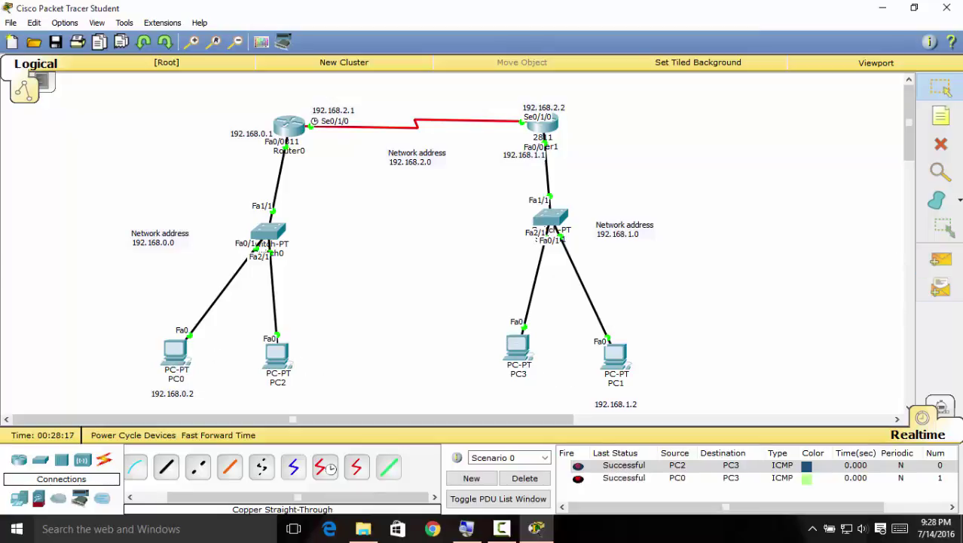
Send a simple PDU from PC2 to Router1 and delete all test PDUs from Scenario 0.
click(941, 259)
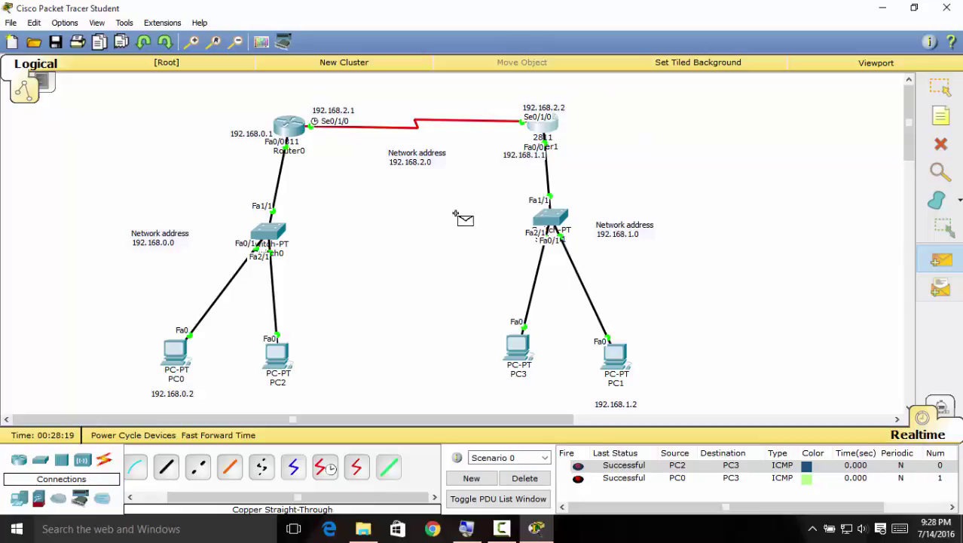
click(282, 359)
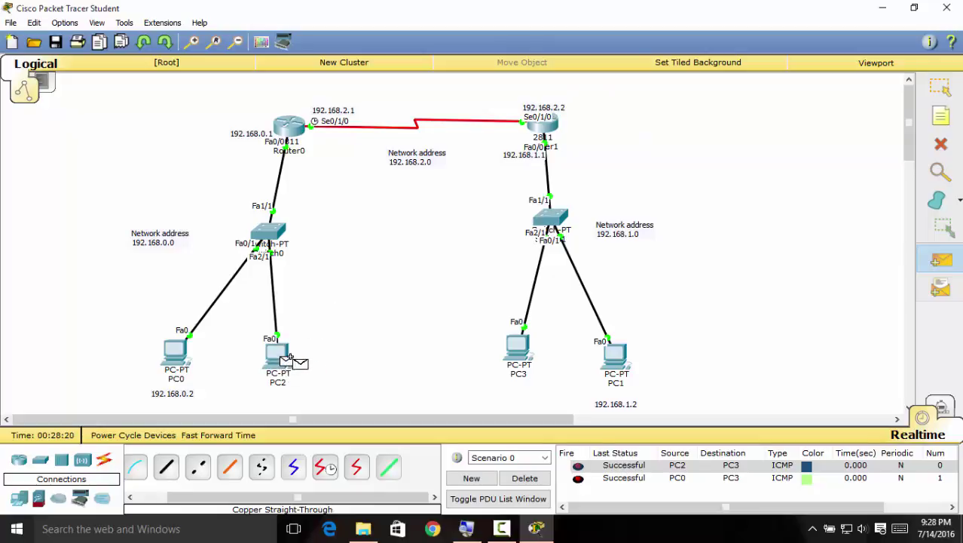
click(541, 123)
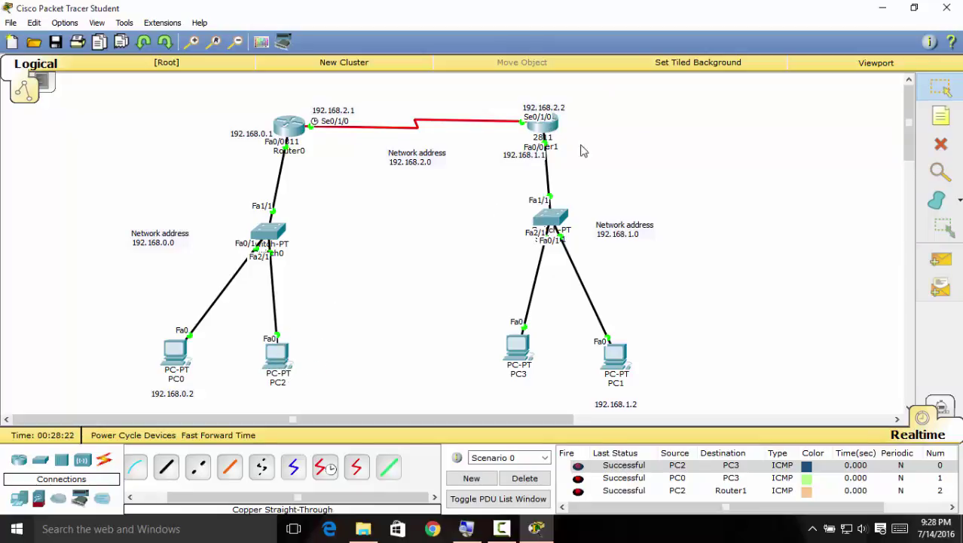
click(525, 478)
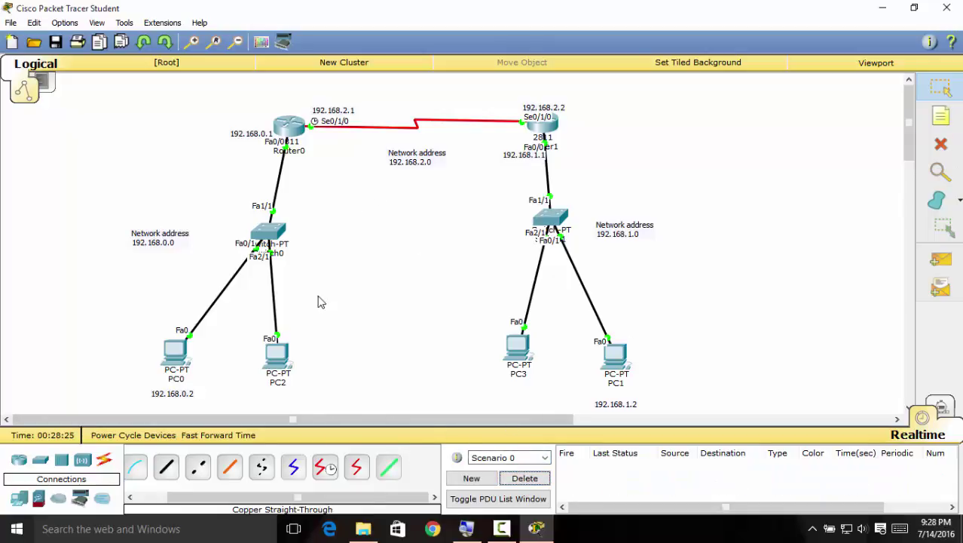
Open PC0's Command Prompt, keeping its window clear of the 192.168.1.0 network in the topology.
click(172, 360)
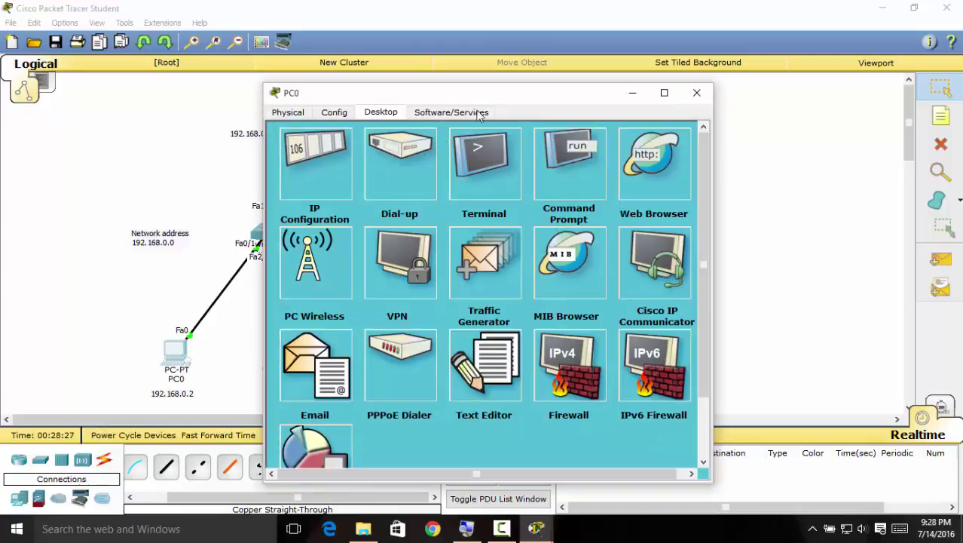
drag(487, 98, 278, 106)
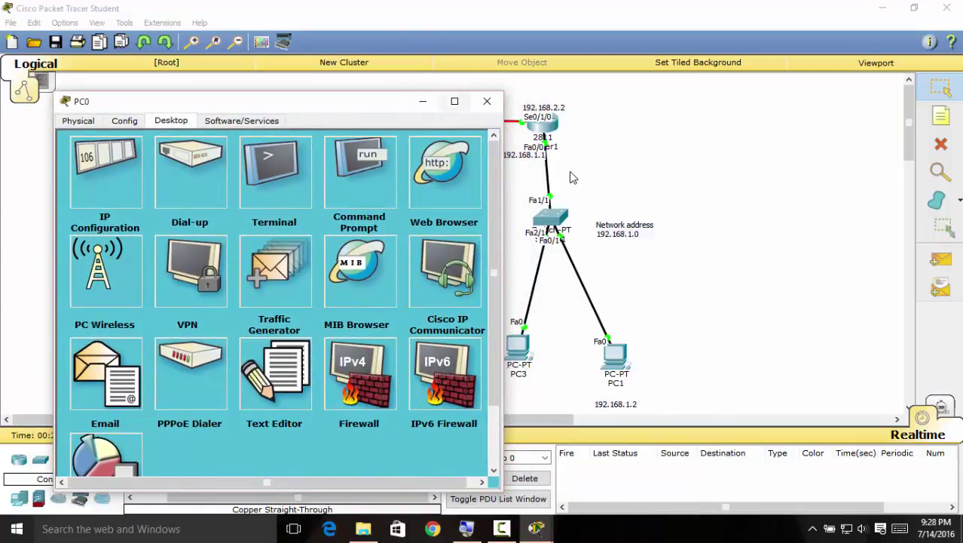
drag(590, 410, 637, 408)
key(Escape)
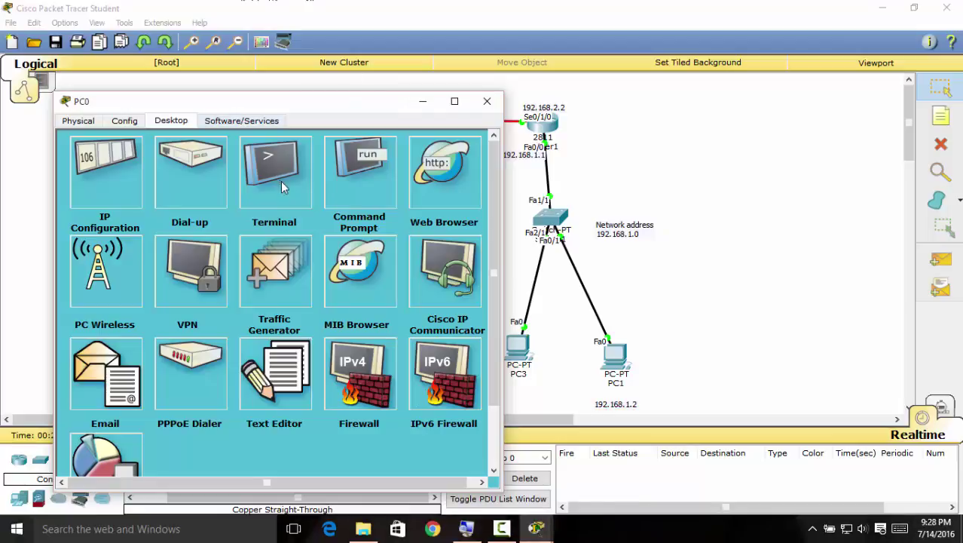
click(359, 175)
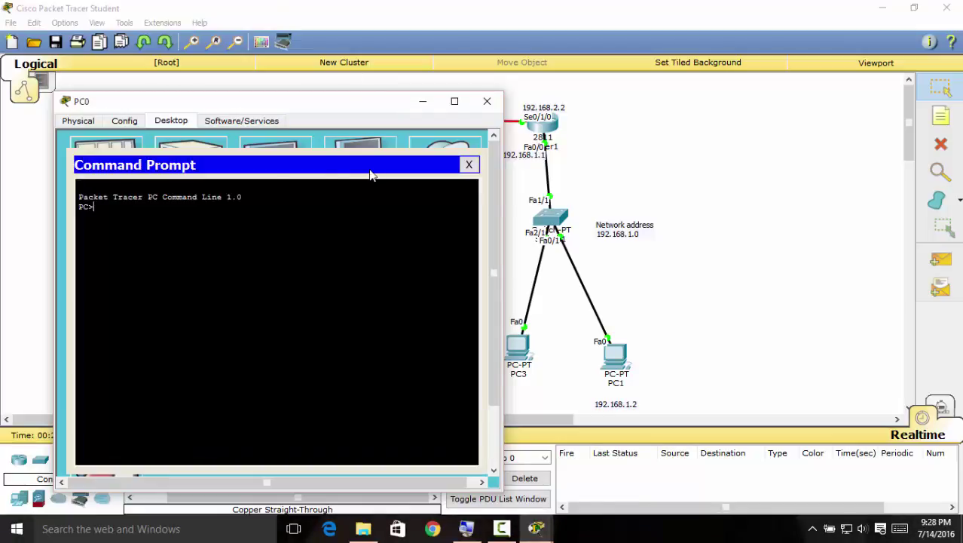
Ping PC1 at 192.168.1.2 from PC0 to test connectivity between the two networks.
text(ping 192.168.1.2)
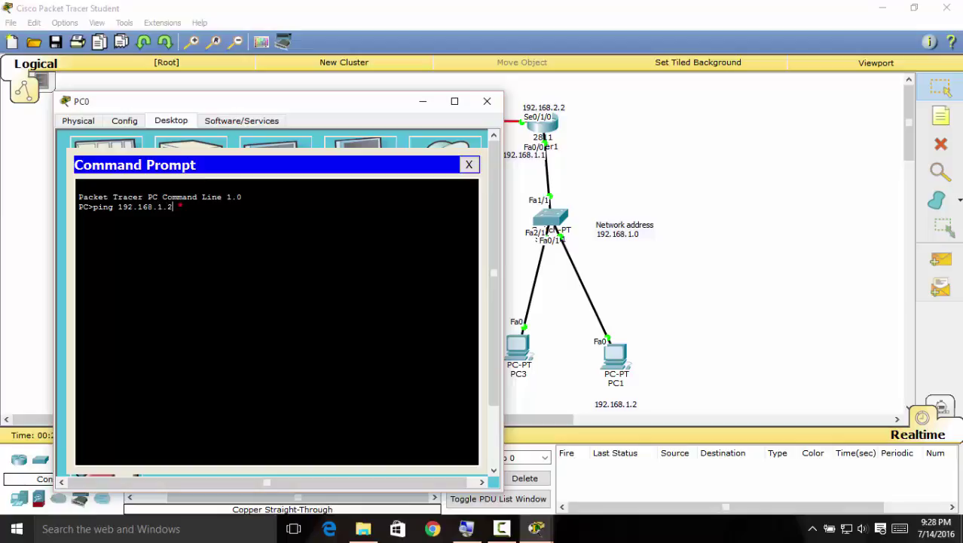
mouse_move(170, 206)
mouse_down()
mouse_move(278, 228)
mouse_move(553, 321)
mouse_move(612, 368)
mouse_move(611, 401)
mouse_up()
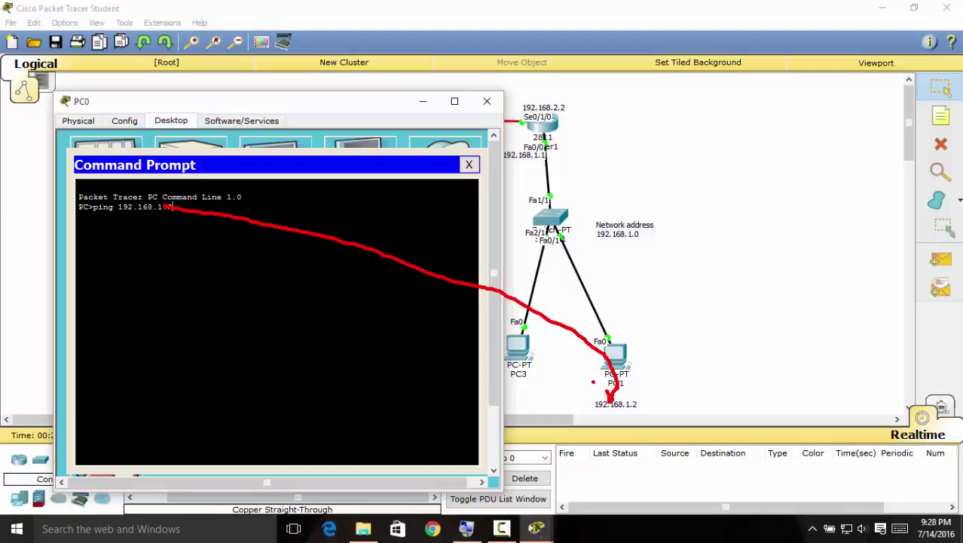
key(Escape)
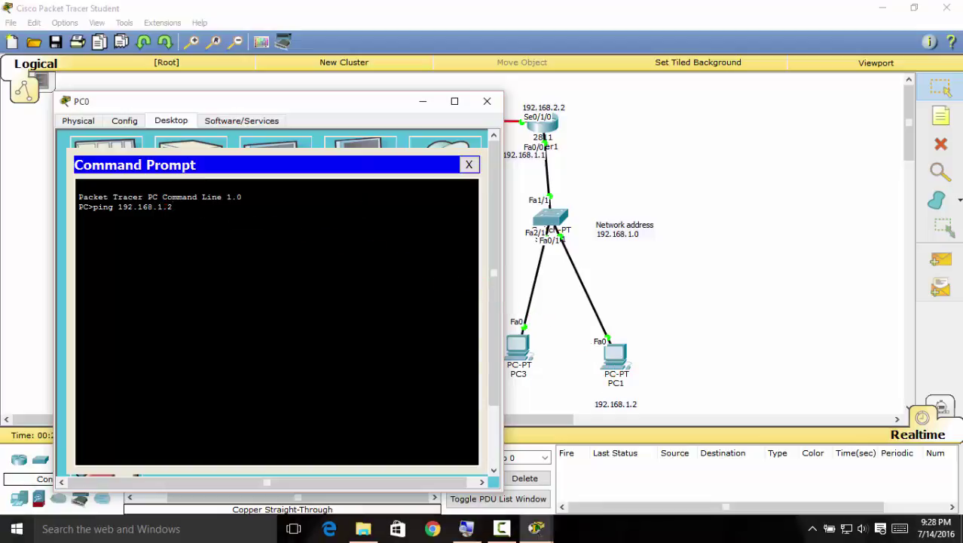
key(Return)
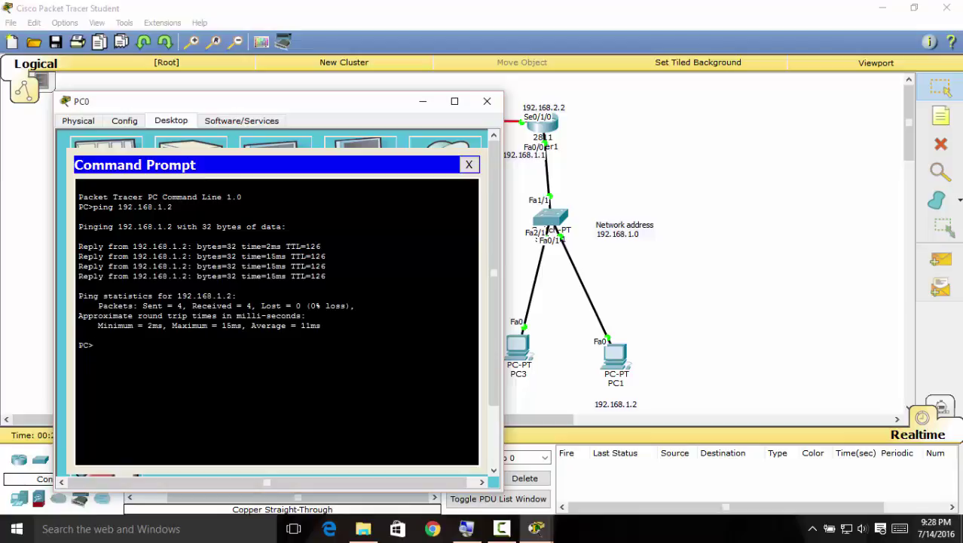
Examine the ping statistics and replies for sent, received and lost packets, and close PC0's window.
drag(308, 306, 352, 305)
drag(143, 306, 174, 305)
click(183, 306)
drag(237, 306, 309, 305)
drag(314, 305, 332, 305)
click(329, 306)
drag(82, 246, 118, 247)
click(487, 101)
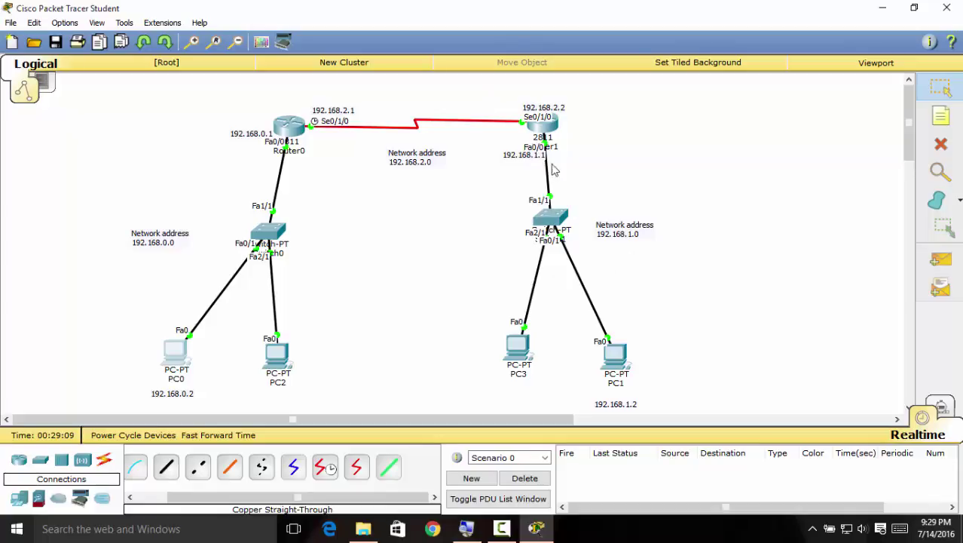